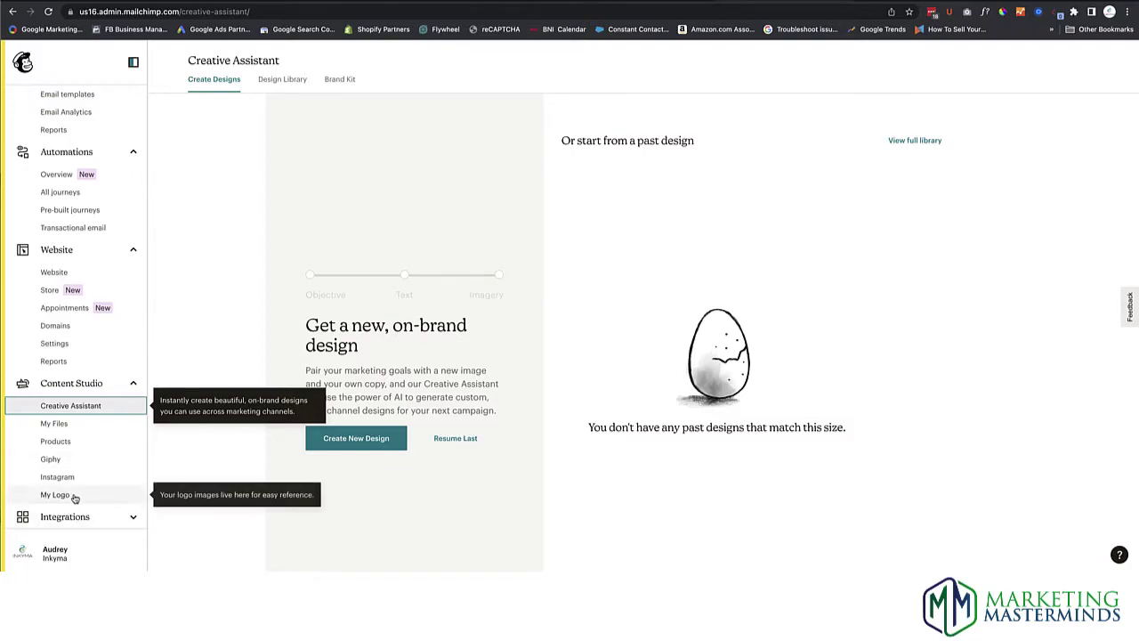
# - Go to the Mailchimp account's API keys page via Profile > Extras
pyautogui.click(22, 552)
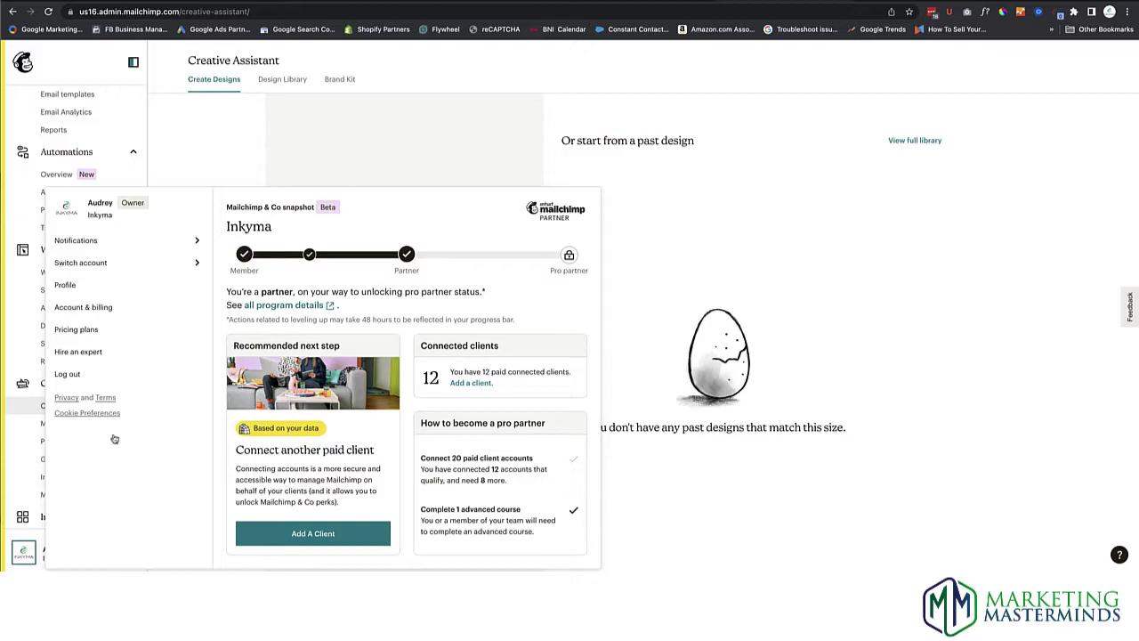
pyautogui.click(71, 288)
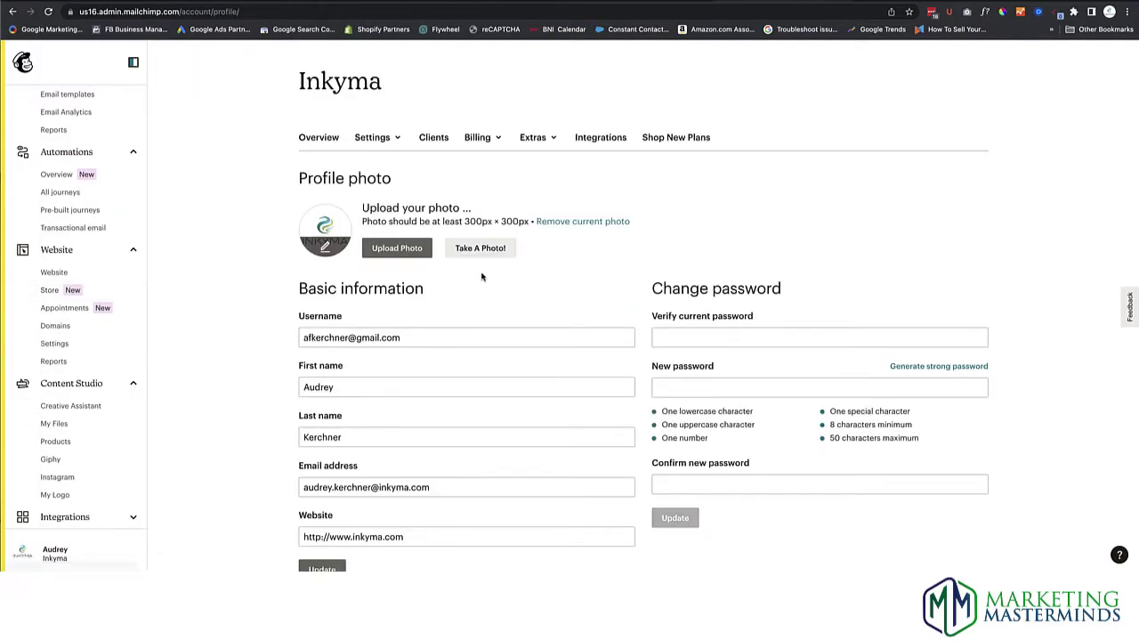
pyautogui.click(538, 140)
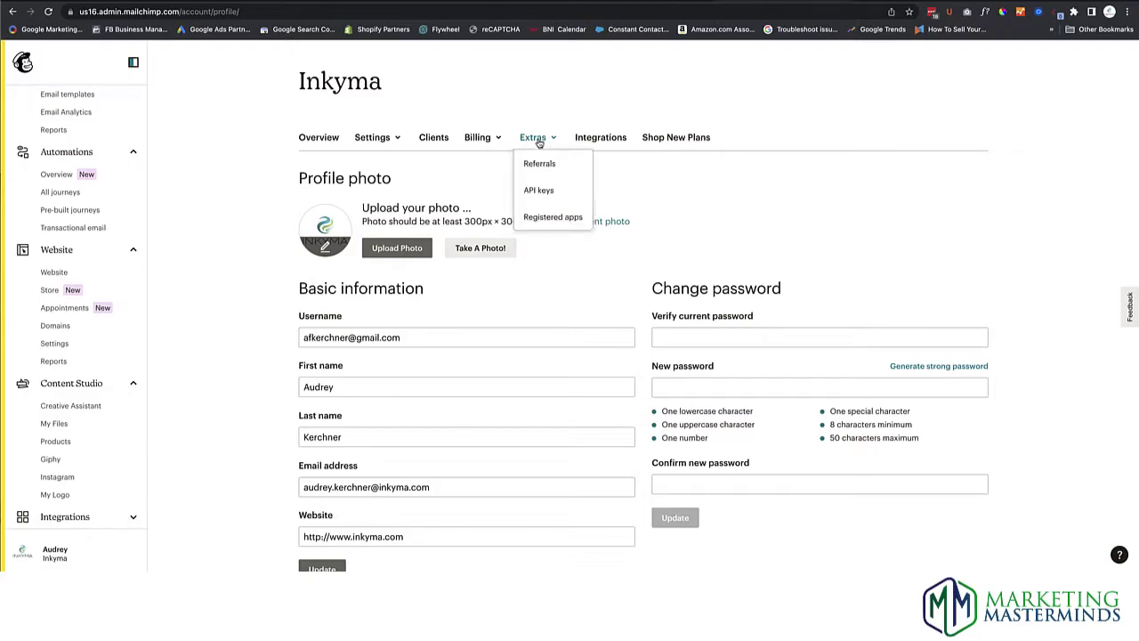
pyautogui.click(539, 191)
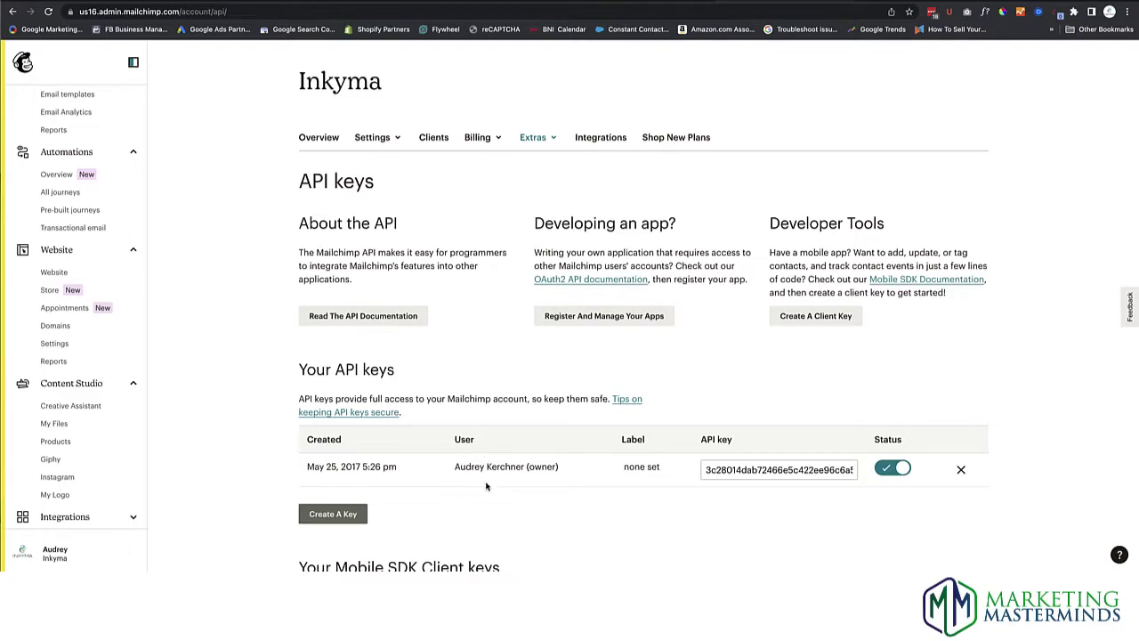
# - Create a new Mailchimp API key and select its full value
pyautogui.scroll(-2, 486, 485)
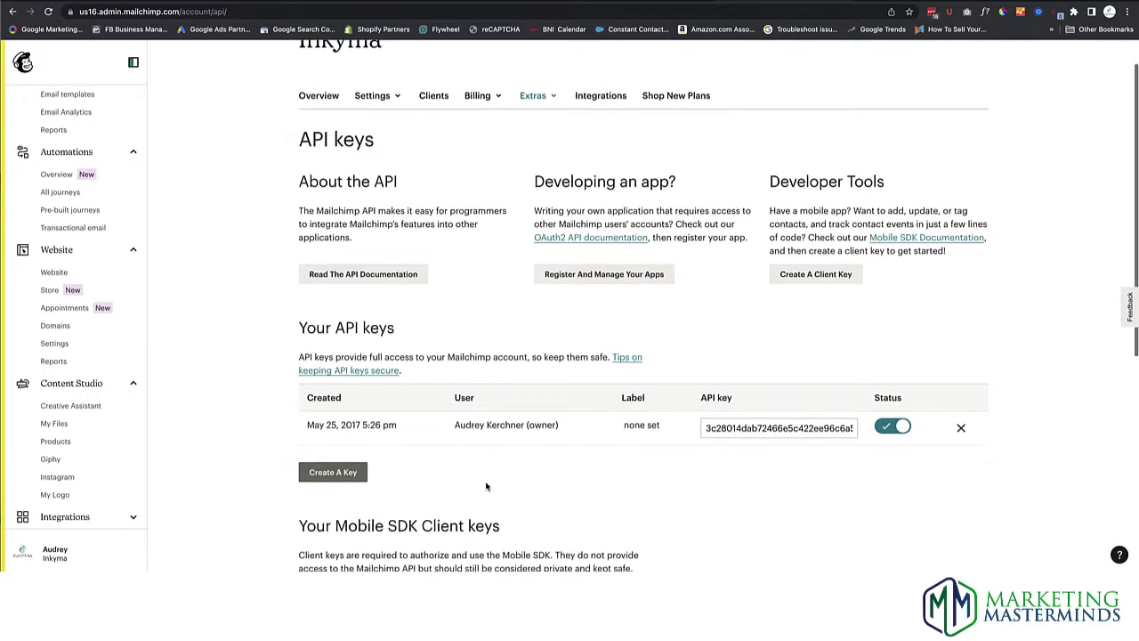
pyautogui.click(348, 441)
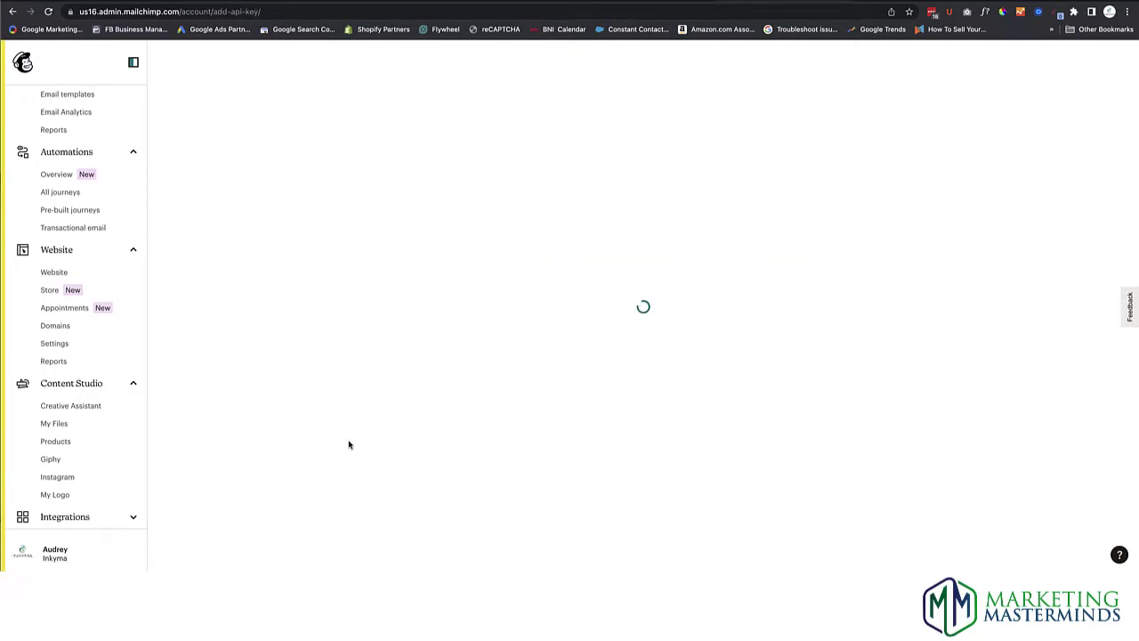
pyautogui.scroll(-3, 349, 445)
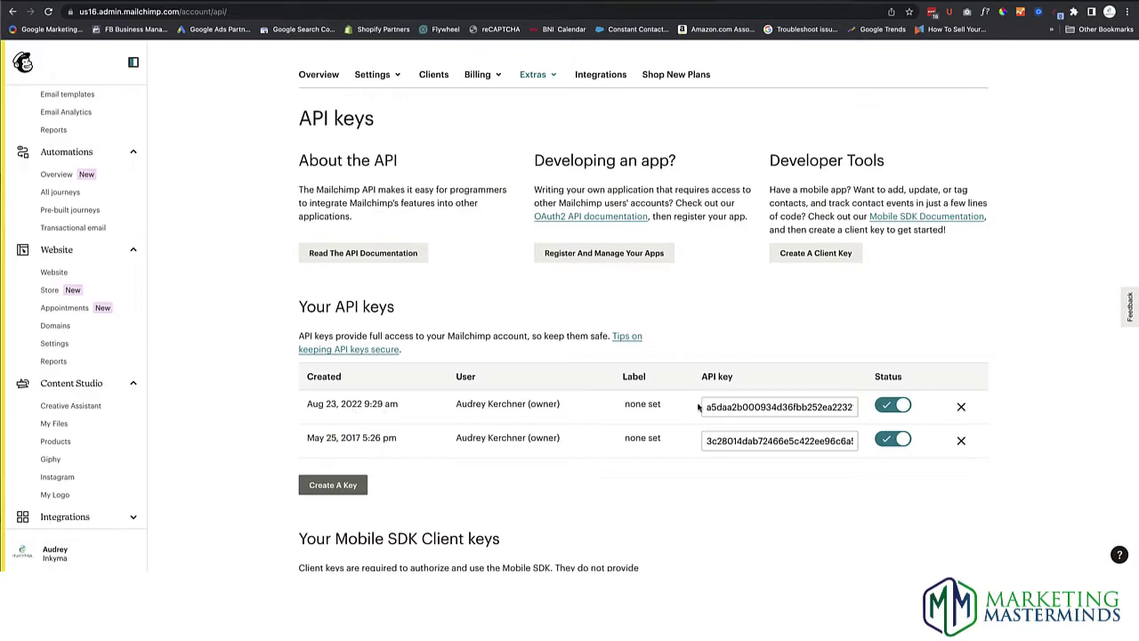
pyautogui.moveTo(708, 406); pyautogui.dragTo(863, 410)
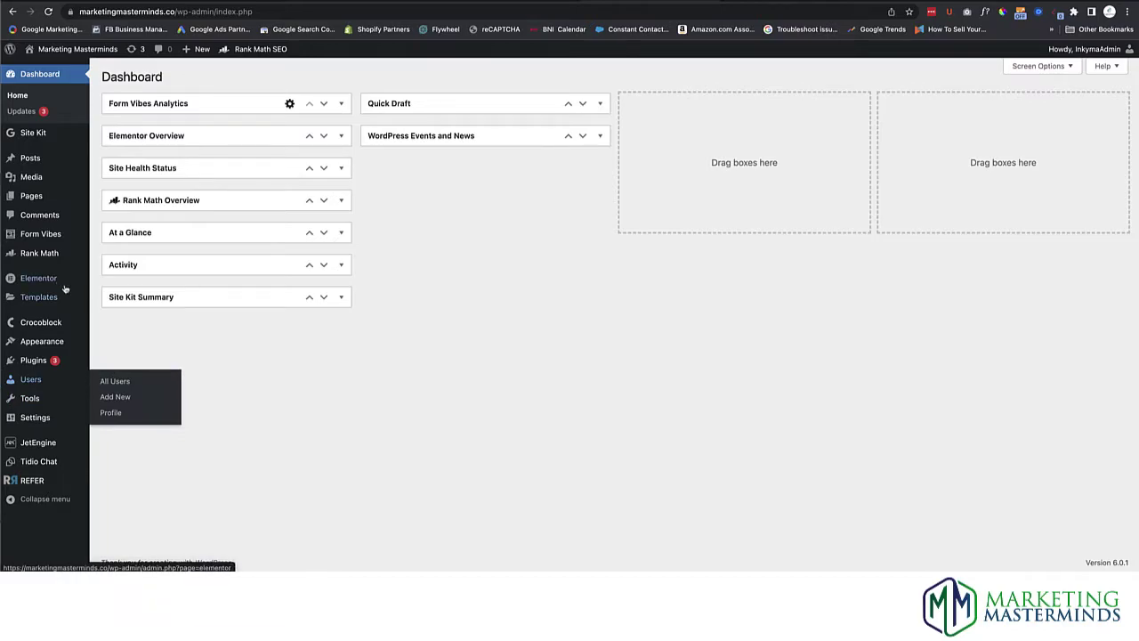
# - Validate the pasted Mailchimp API key under Elementor Settings > Integrations > MailChimp
pyautogui.moveTo(51, 281)
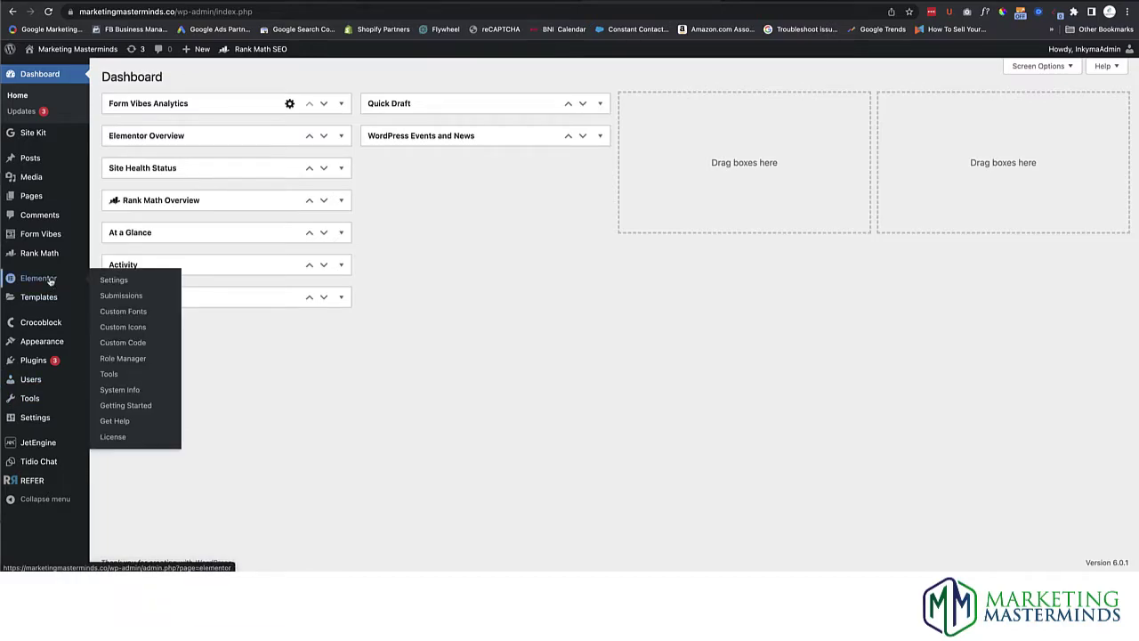
pyautogui.click(114, 282)
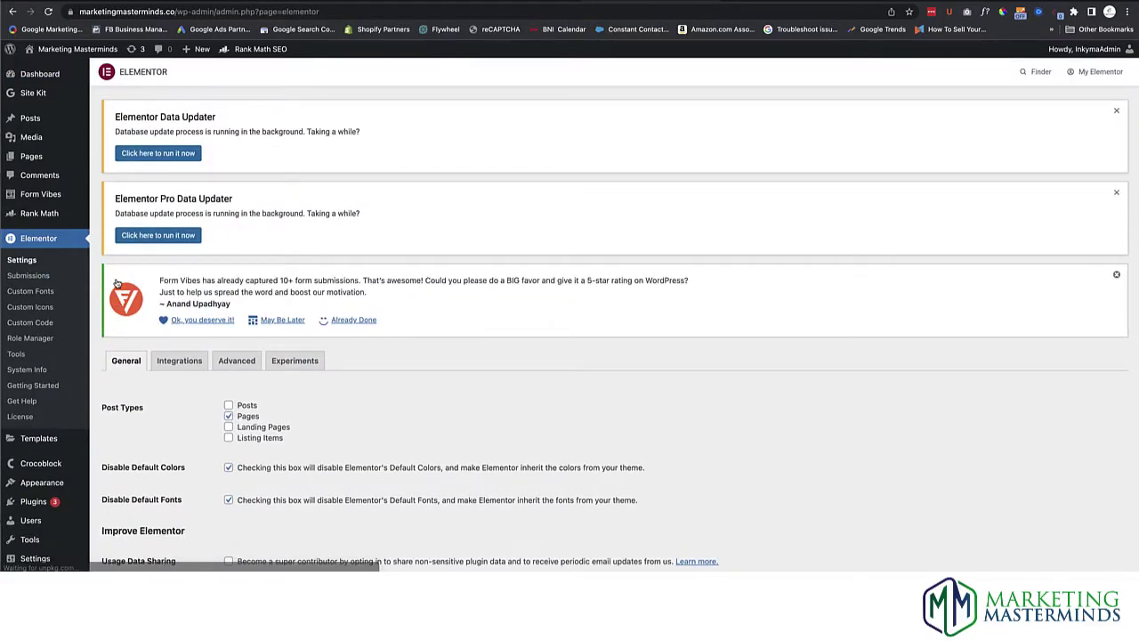
pyautogui.click(191, 364)
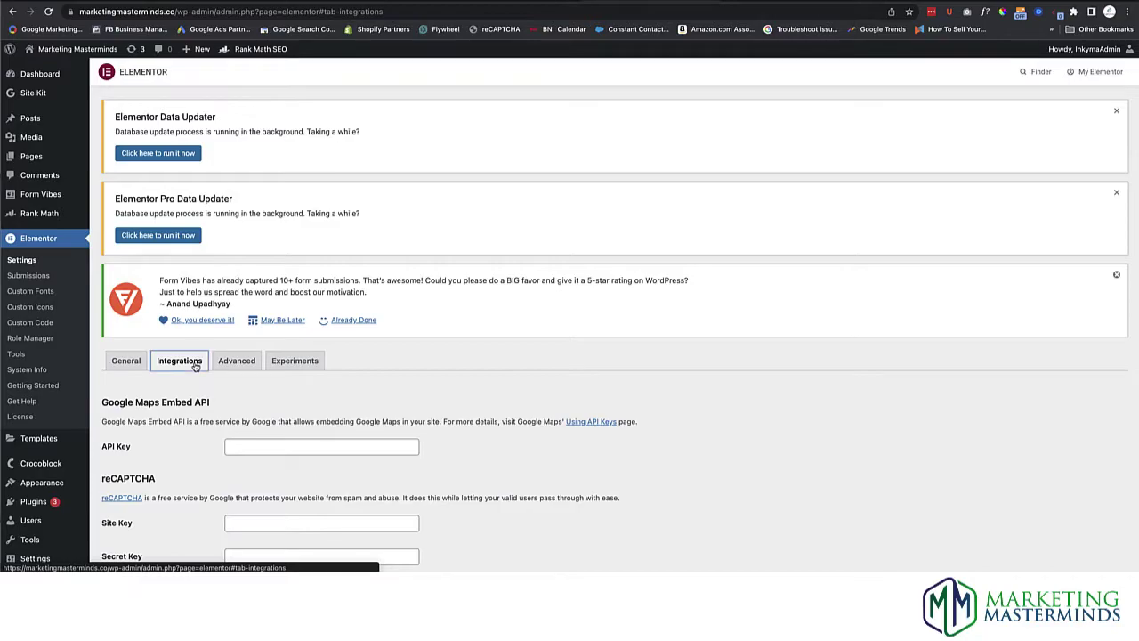
pyautogui.scroll(-5, 273, 418)
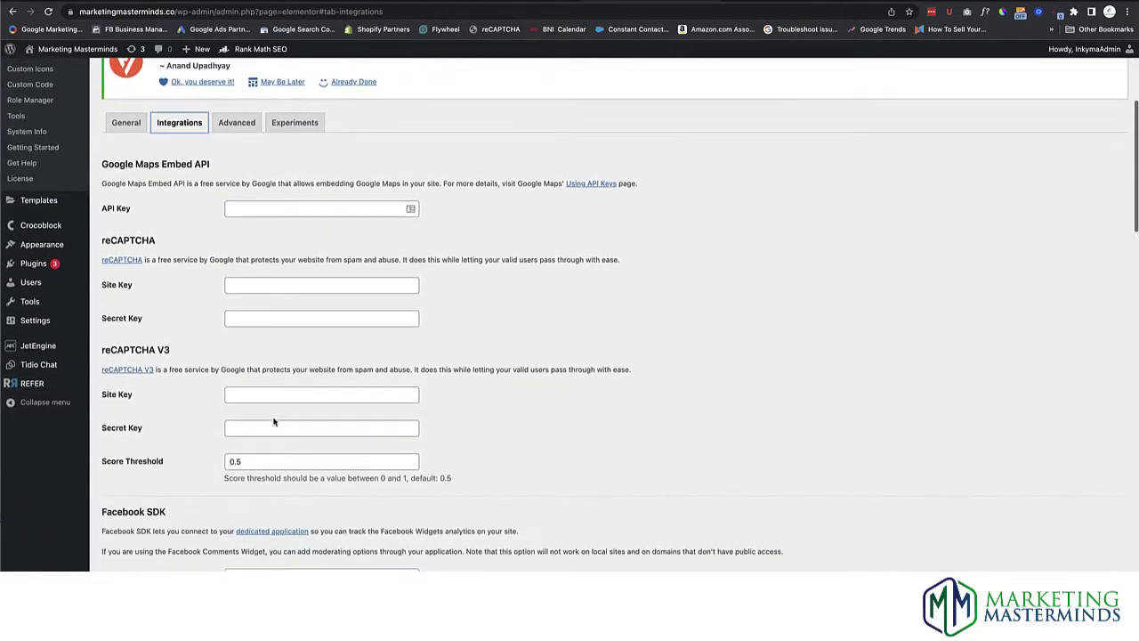
pyautogui.scroll(-3, 273, 422)
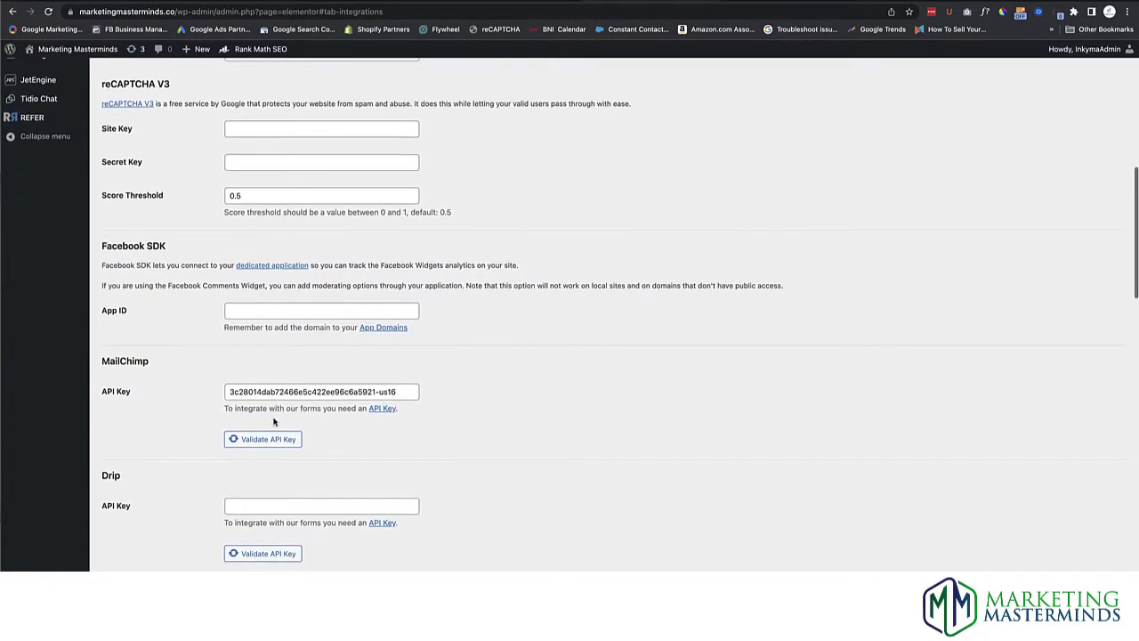
pyautogui.scroll(-1, 273, 422)
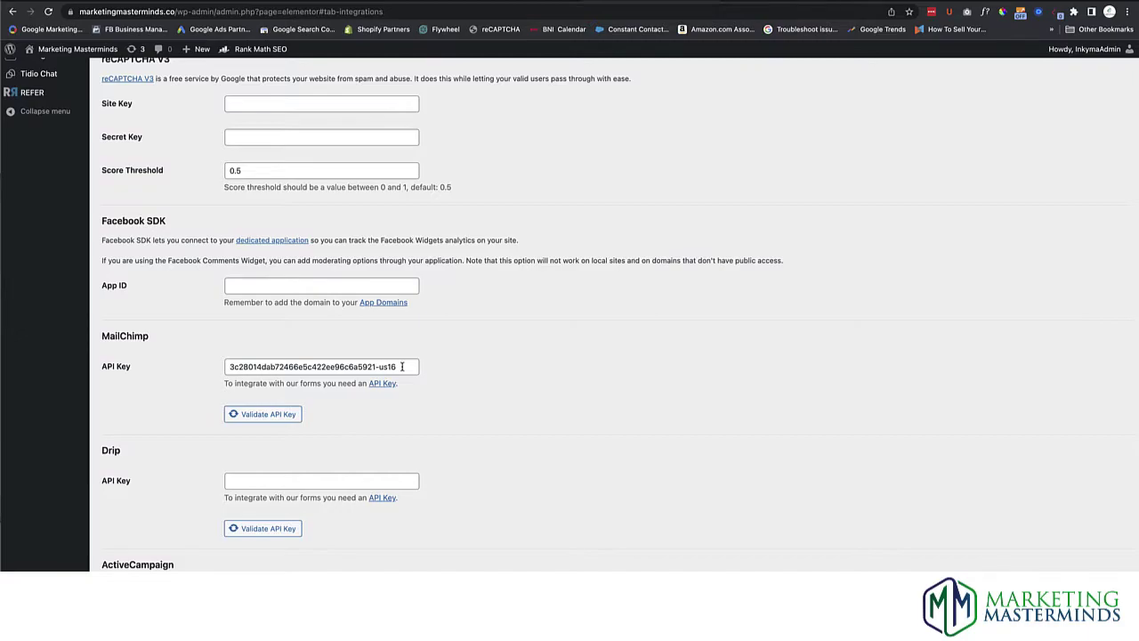
pyautogui.click(265, 415)
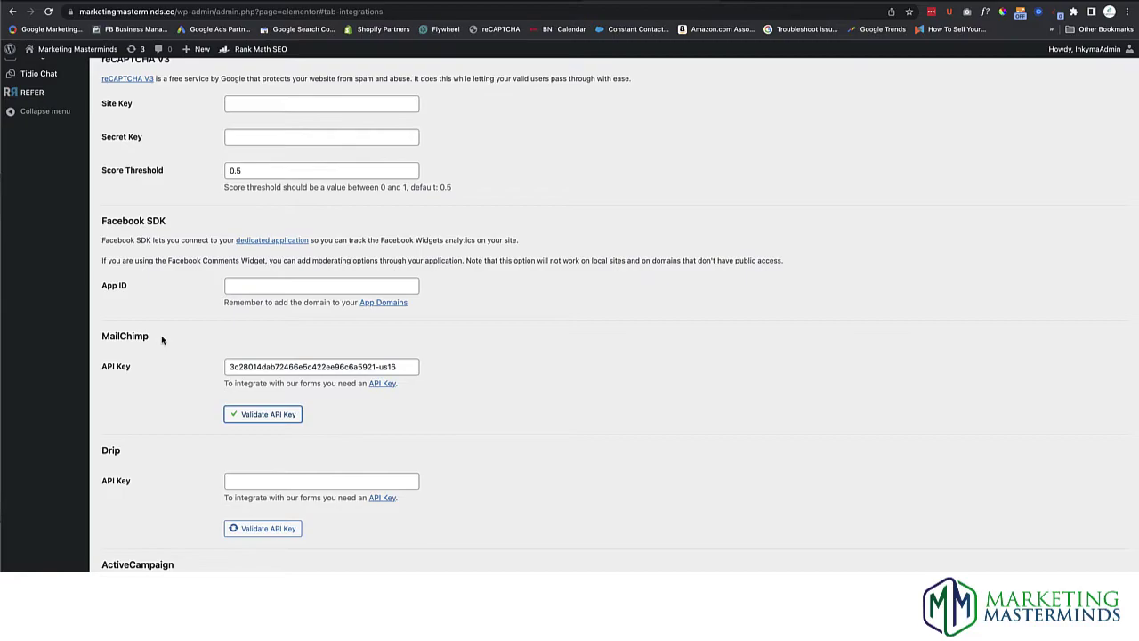
pyautogui.scroll(15, 161, 335)
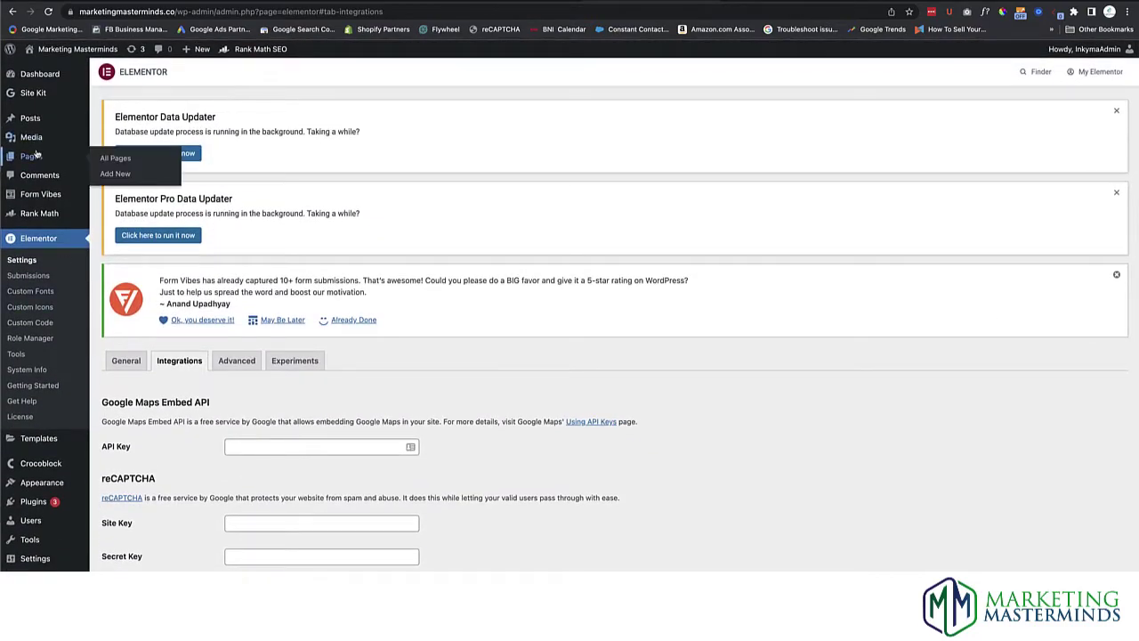
# - Open the Contact Form MC page in Elementor and show the newsletter form's Edit Form settings
pyautogui.click(35, 157)
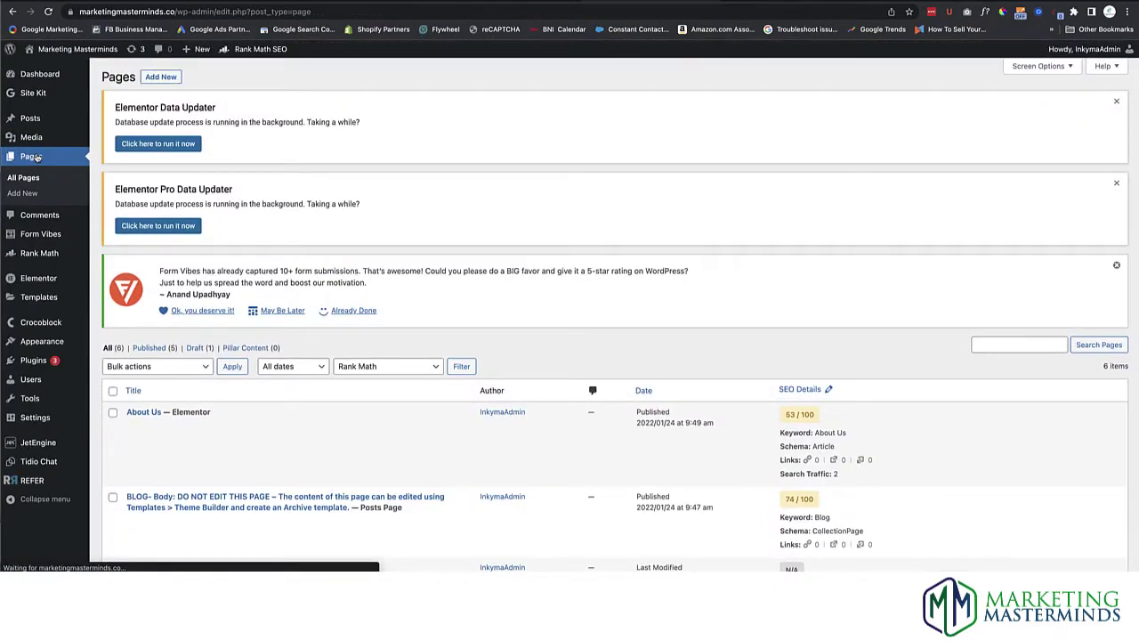
pyautogui.scroll(-3, 225, 263)
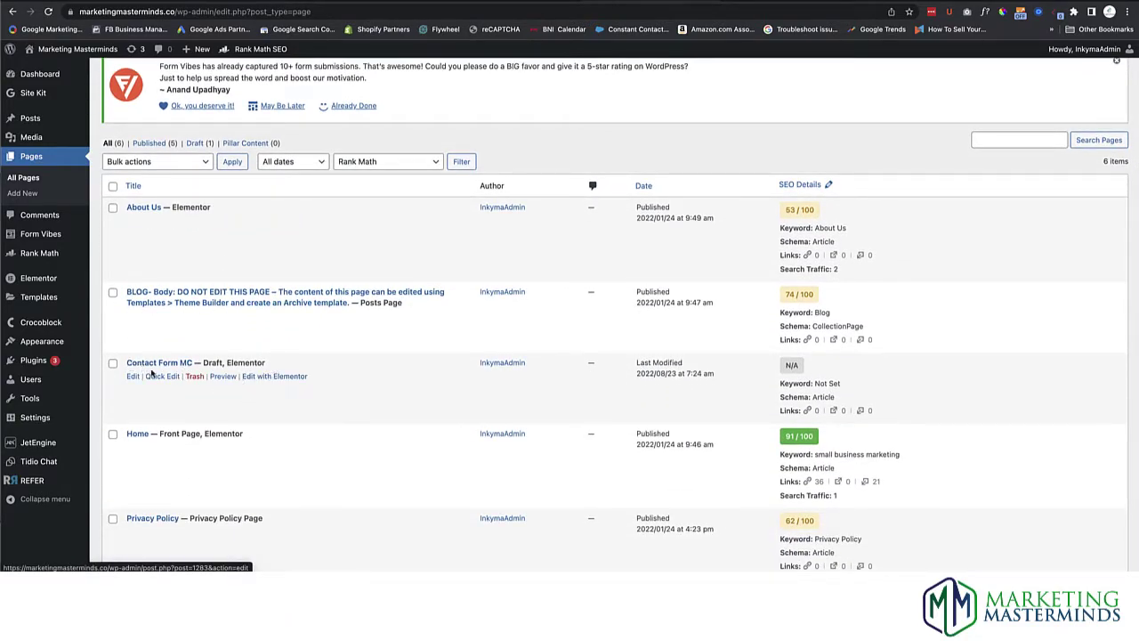
pyautogui.click(263, 377)
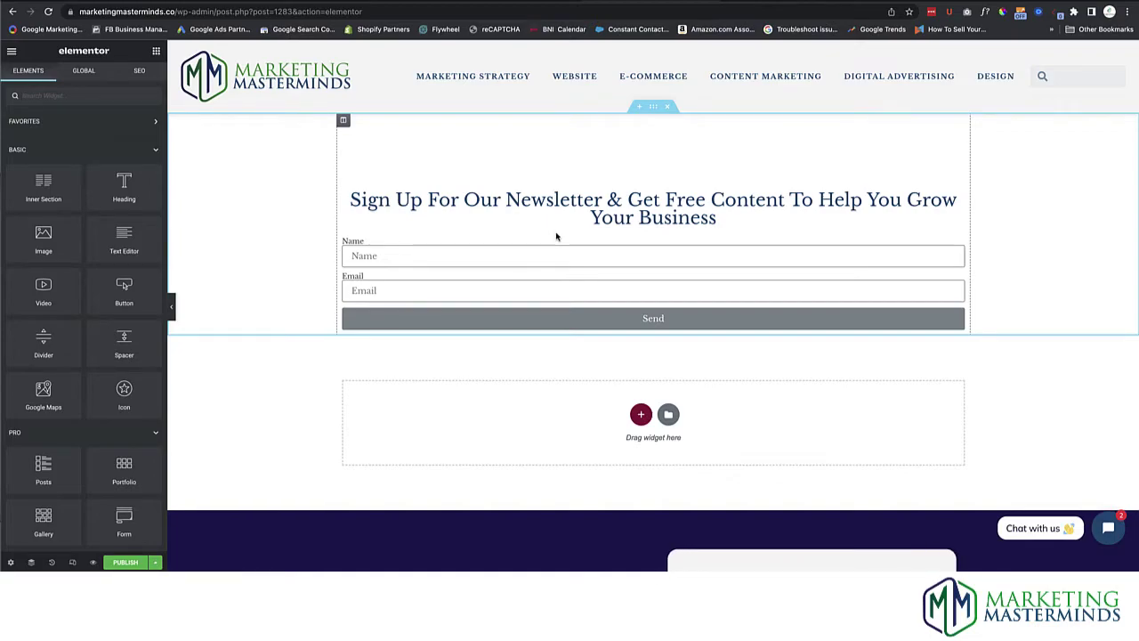
pyautogui.scroll(-1, 556, 235)
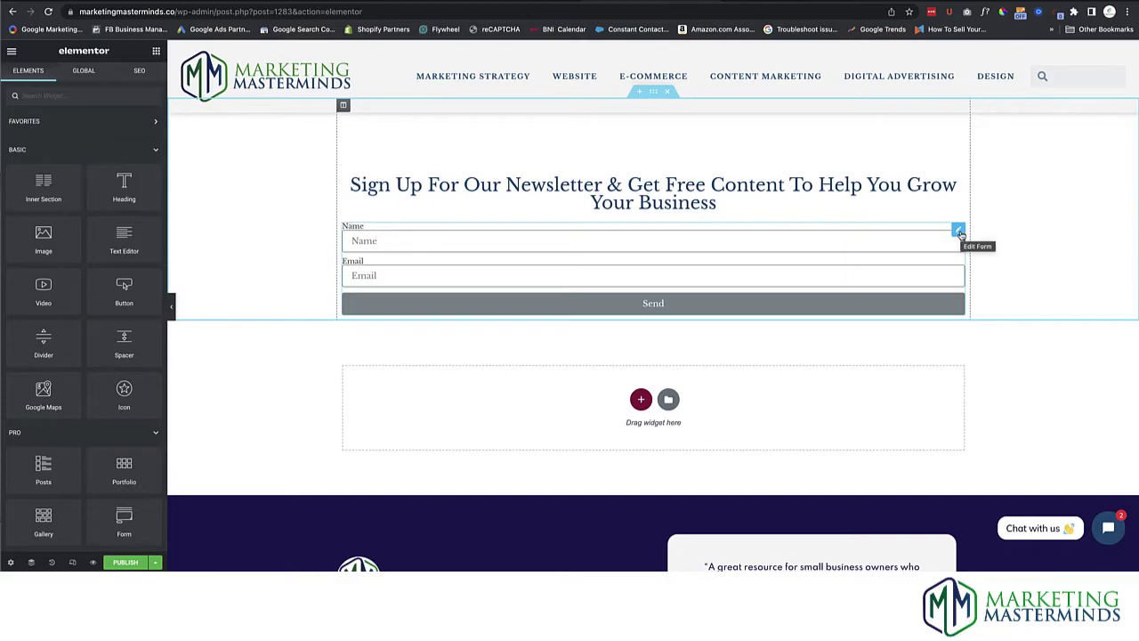
pyautogui.click(958, 231)
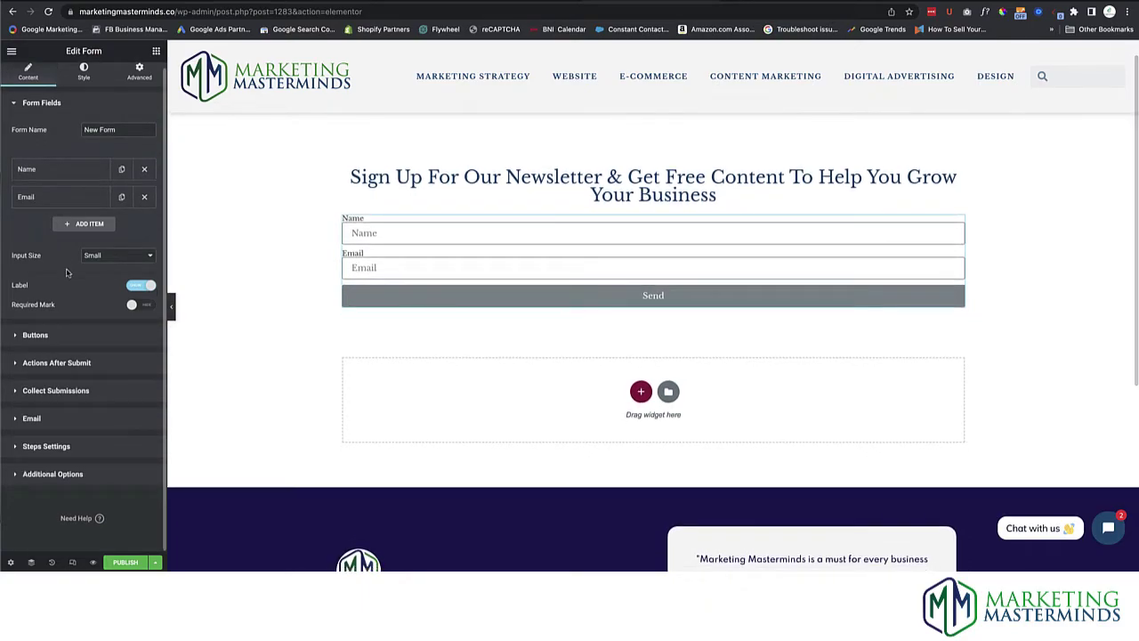
# - Replace the form's Email after-submit action with MailChimp and expand the MailChimp settings
pyautogui.click(55, 367)
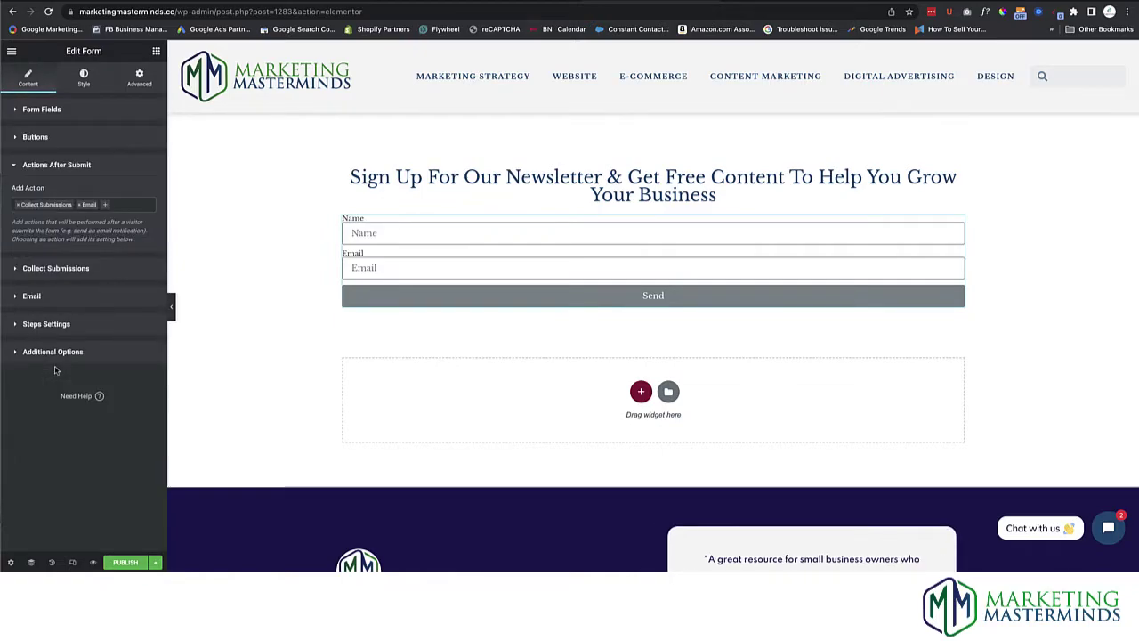
pyautogui.click(78, 205)
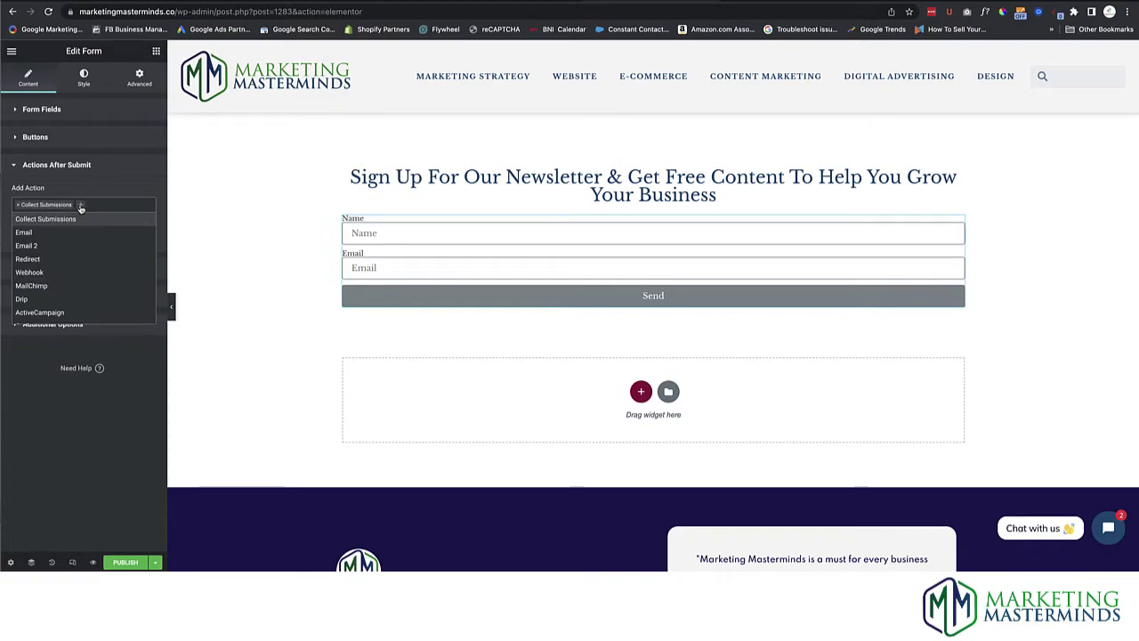
pyautogui.click(35, 288)
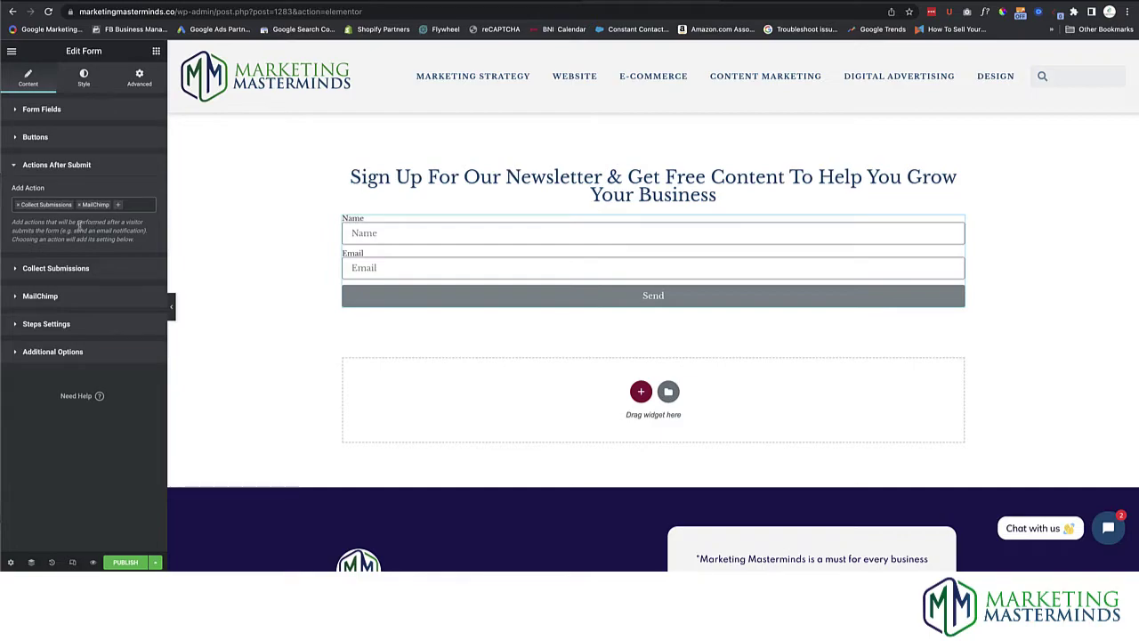
pyautogui.click(39, 296)
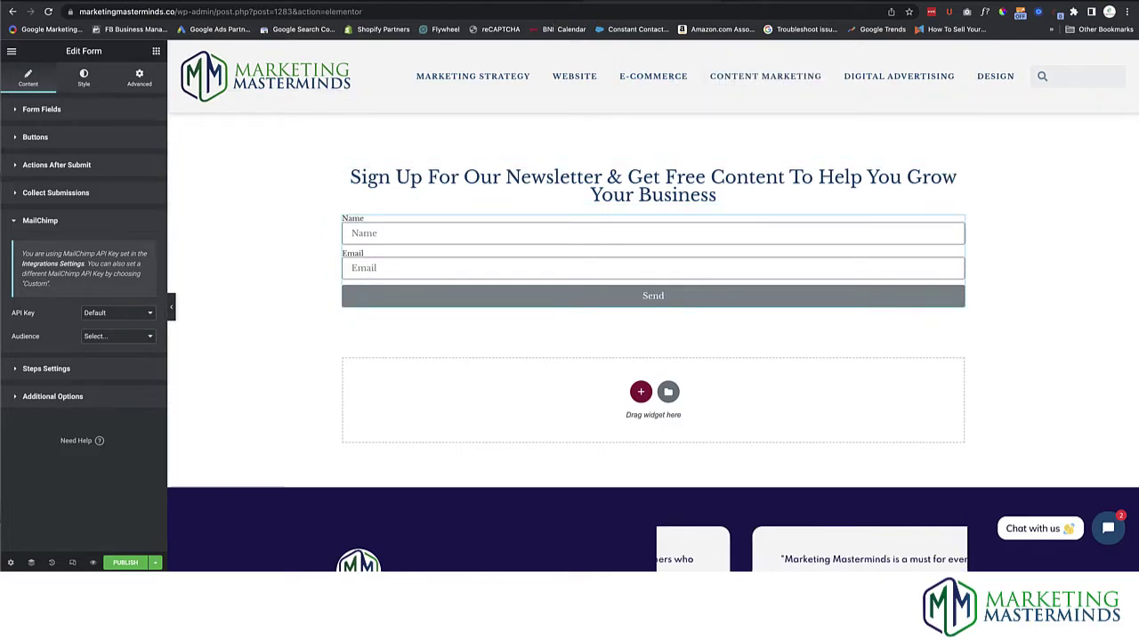
# - Target the Marketing Masterminds audience, add the tag 'Newsletter', and enable Double Opt-In
pyautogui.click(149, 337)
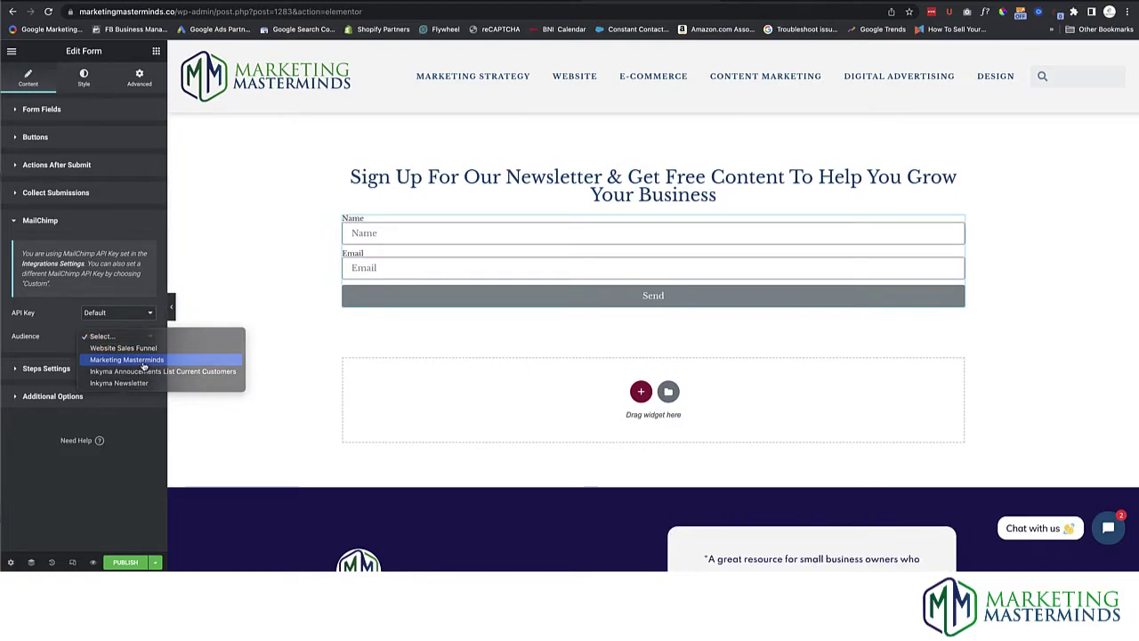
pyautogui.click(143, 359)
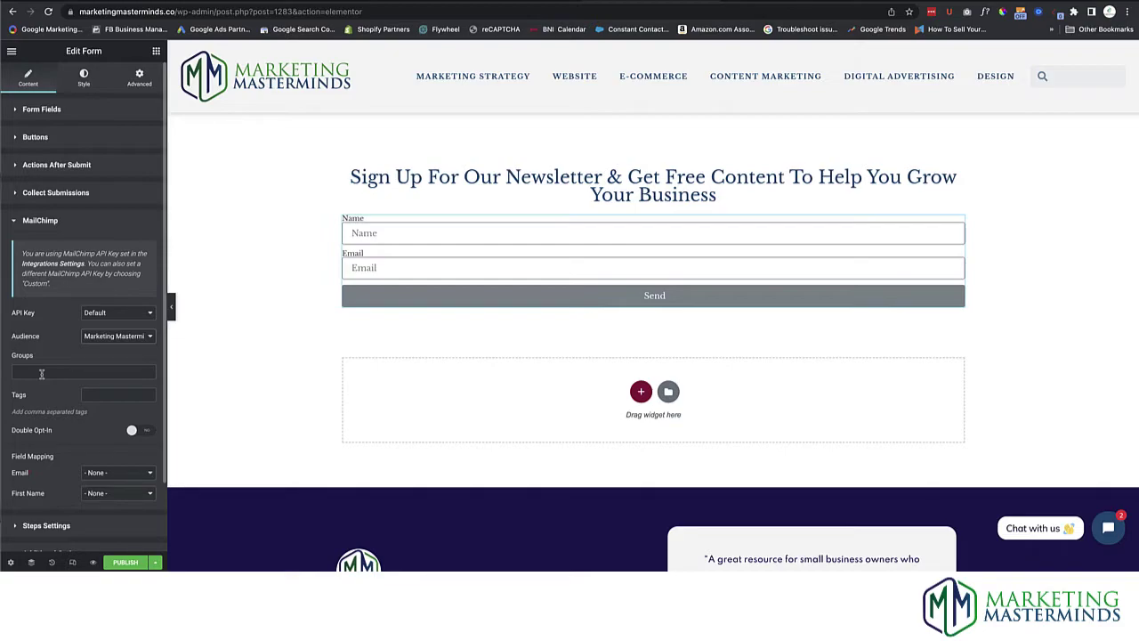
pyautogui.click(121, 394)
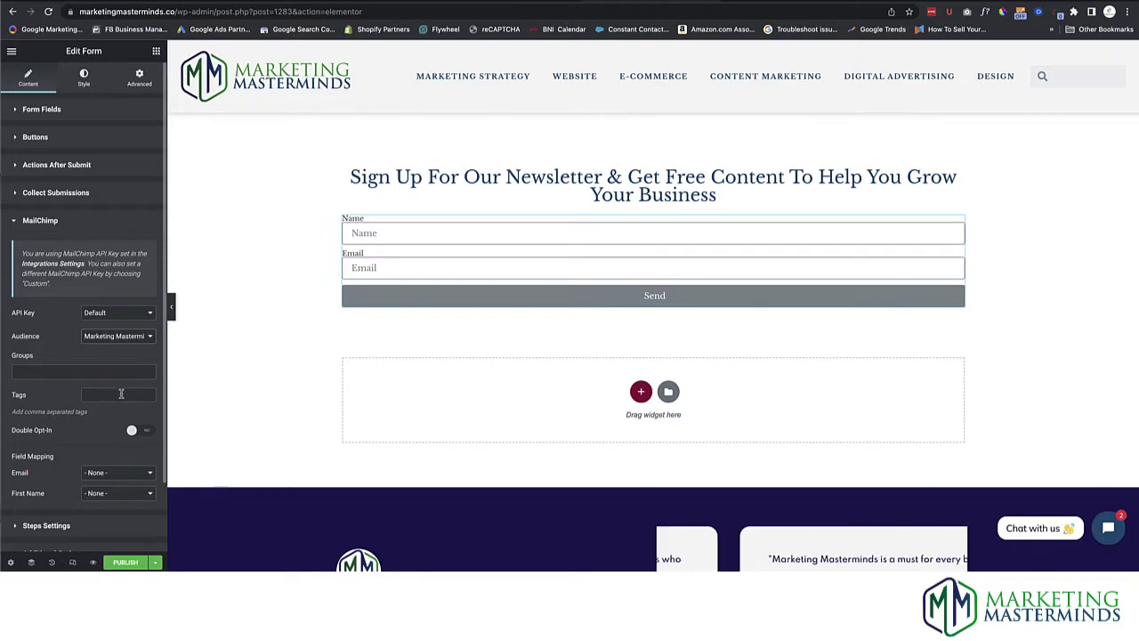
pyautogui.write('Newsl')
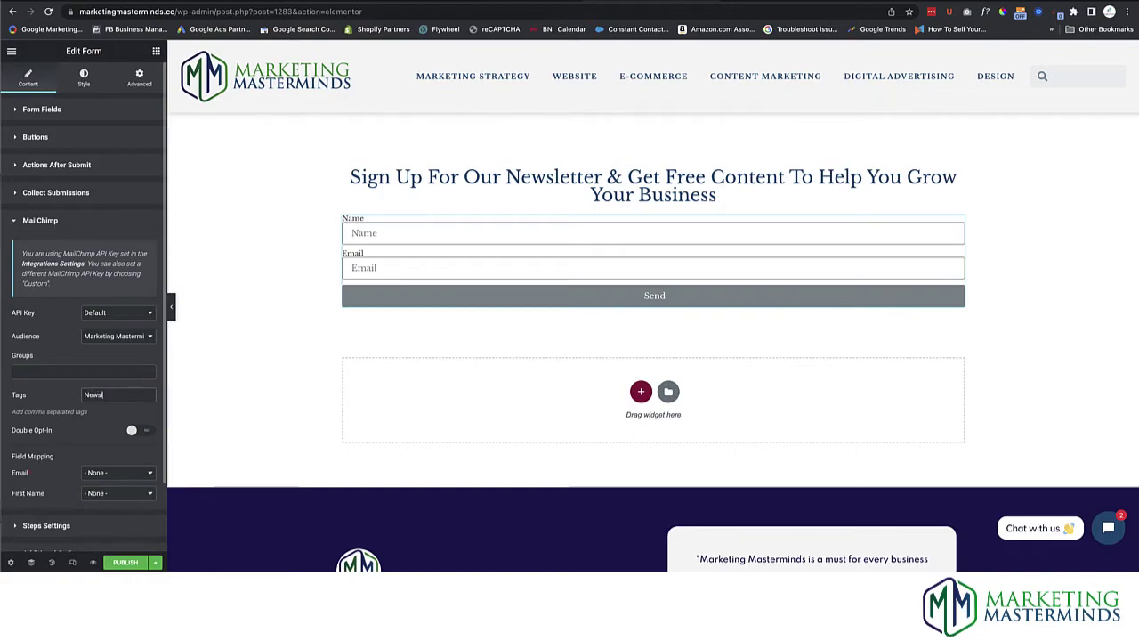
pyautogui.write('etter')
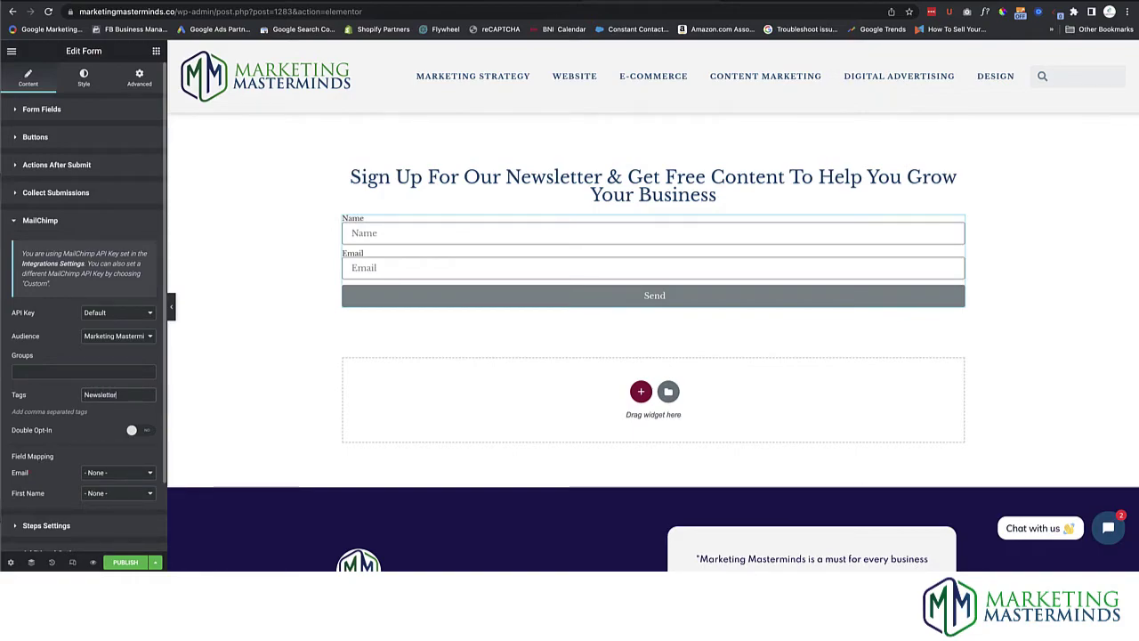
pyautogui.click(132, 431)
pyautogui.scroll(-2, 90, 430)
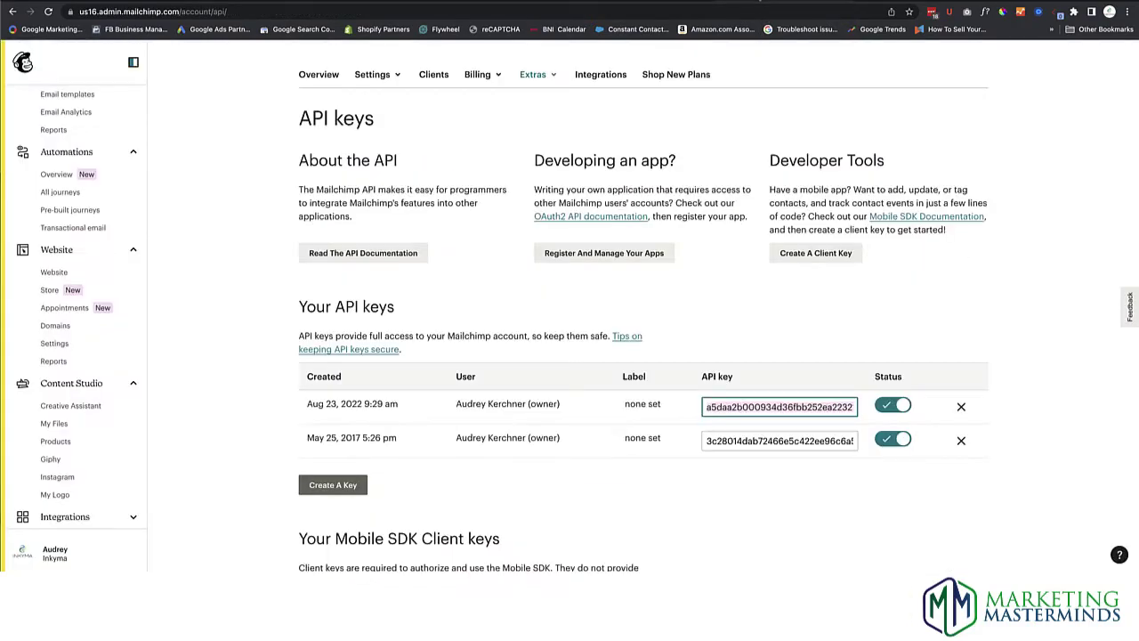
# - Open Marketing Masterminds' All contacts, then Settings > Audience fields and *|MERGE|* tags
pyautogui.scroll(5, 79, 168)
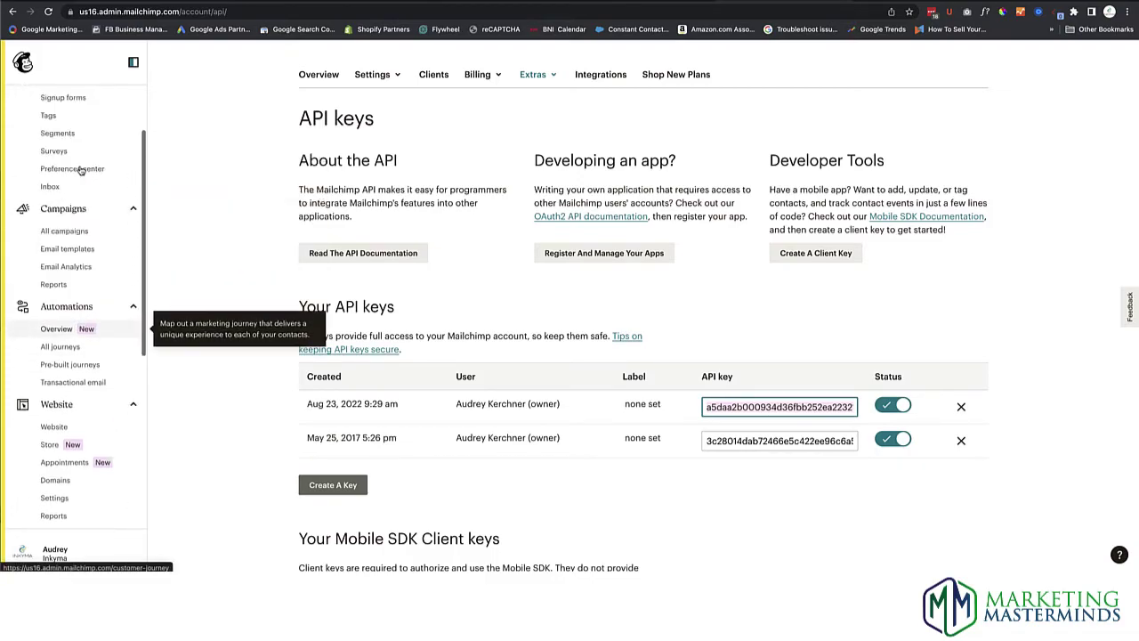
pyautogui.click(64, 126)
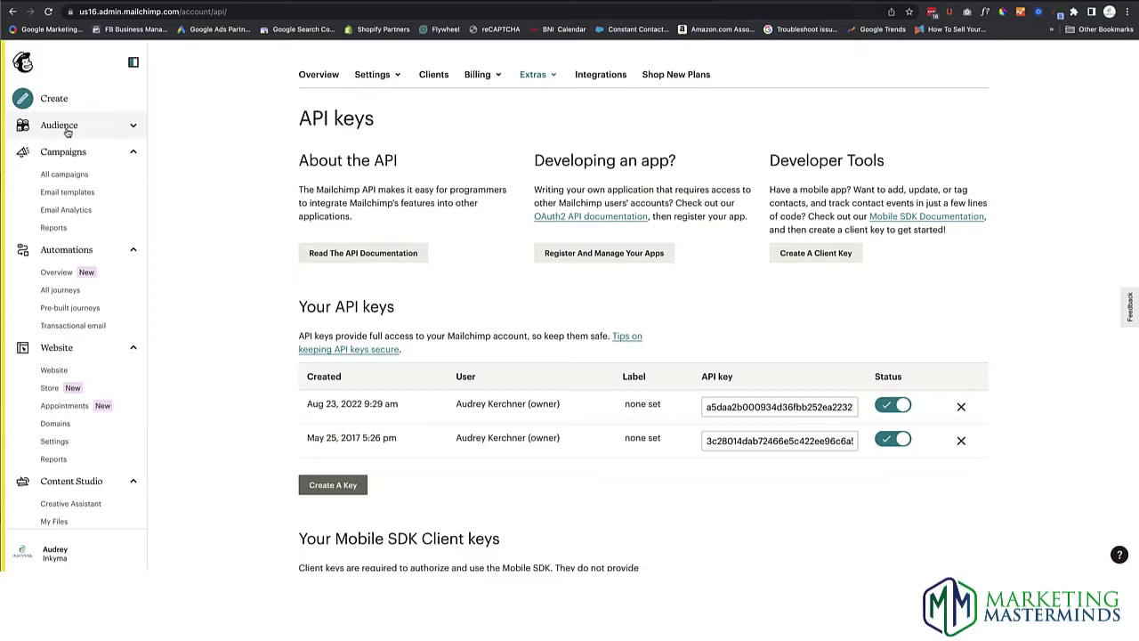
pyautogui.click(67, 130)
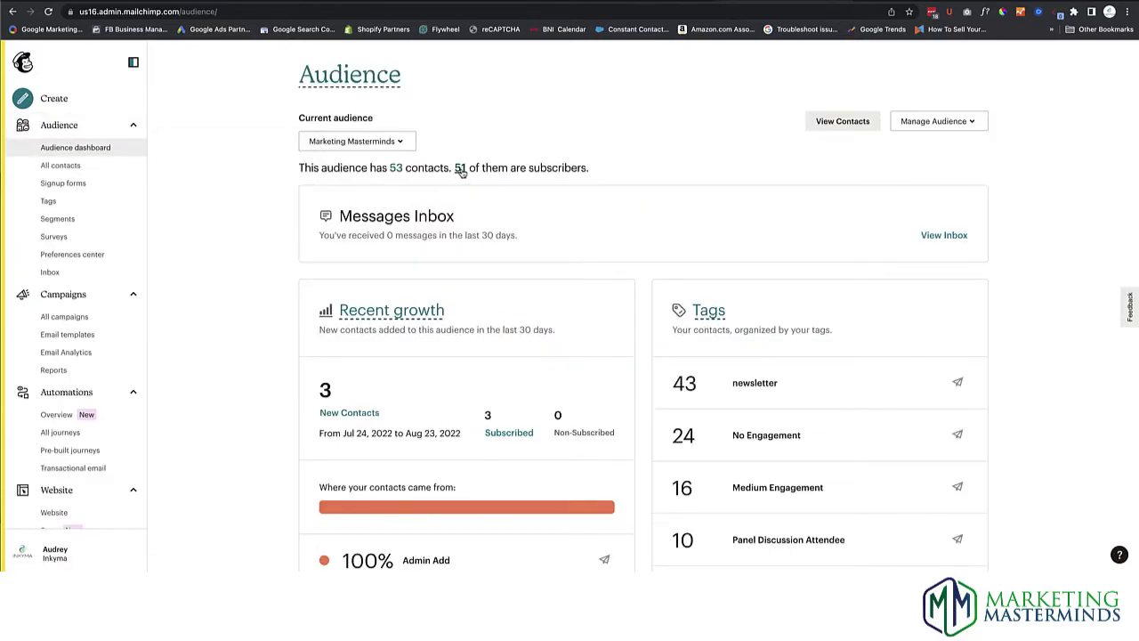
pyautogui.click(461, 169)
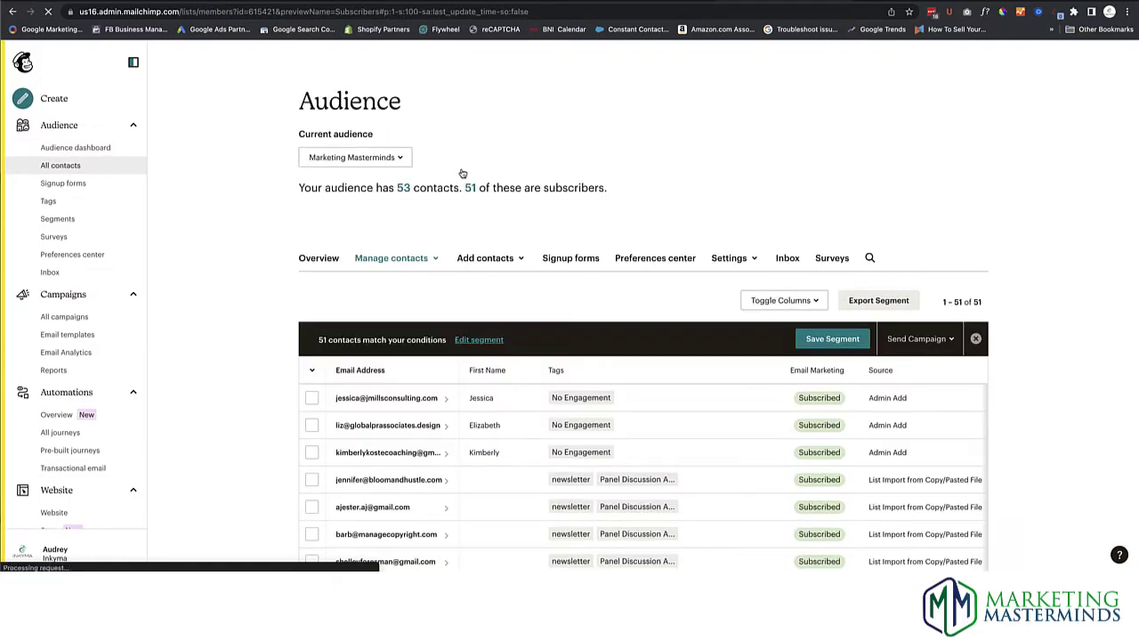
pyautogui.click(728, 259)
pyautogui.click(725, 292)
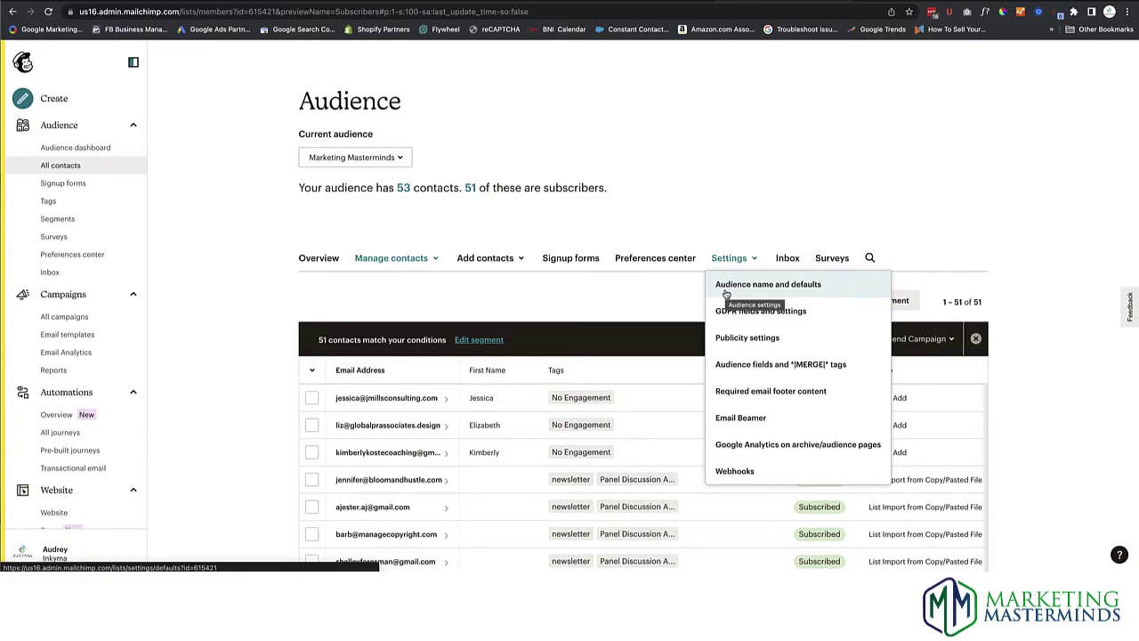
pyautogui.click(734, 368)
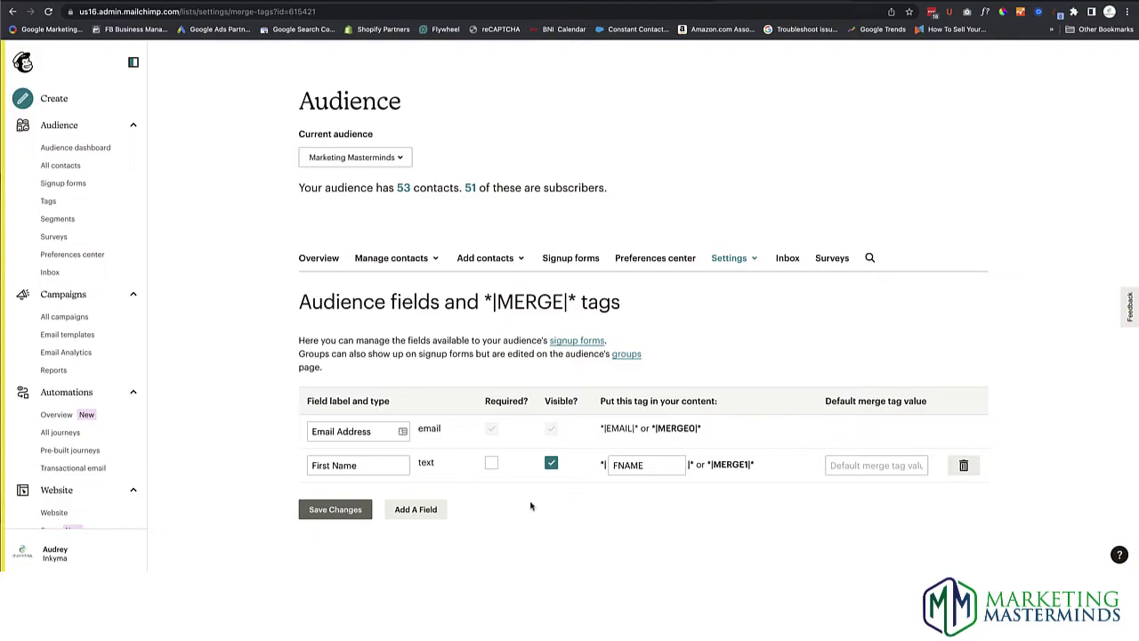
# - Add a new text field to the audience and label it 'Last Name'
pyautogui.click(414, 510)
pyautogui.scroll(-1, 418, 508)
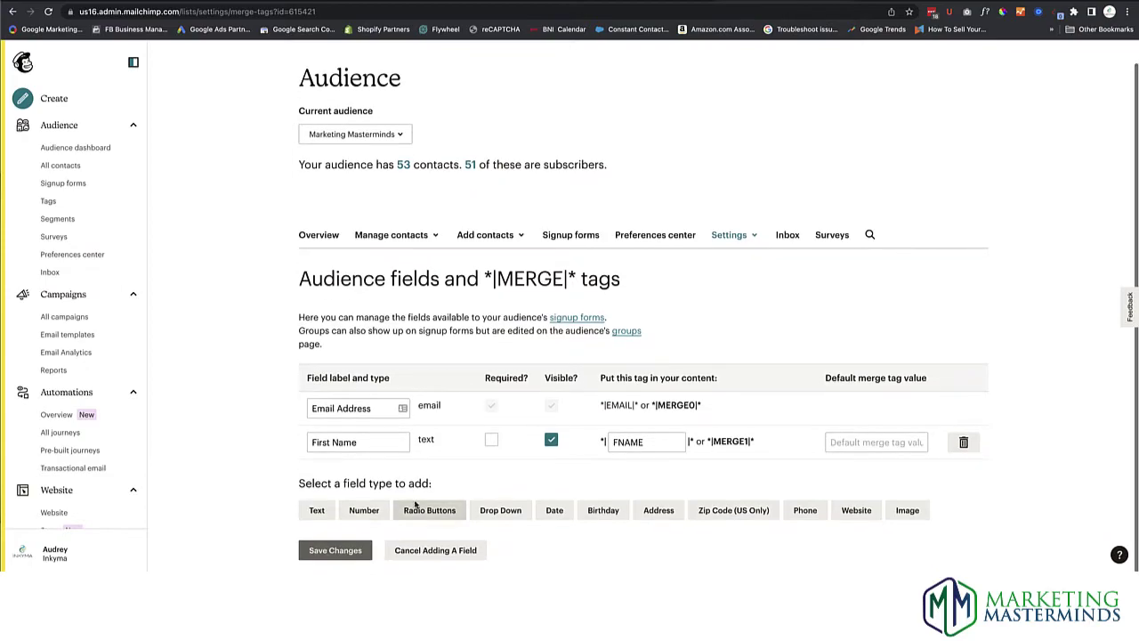
pyautogui.click(316, 510)
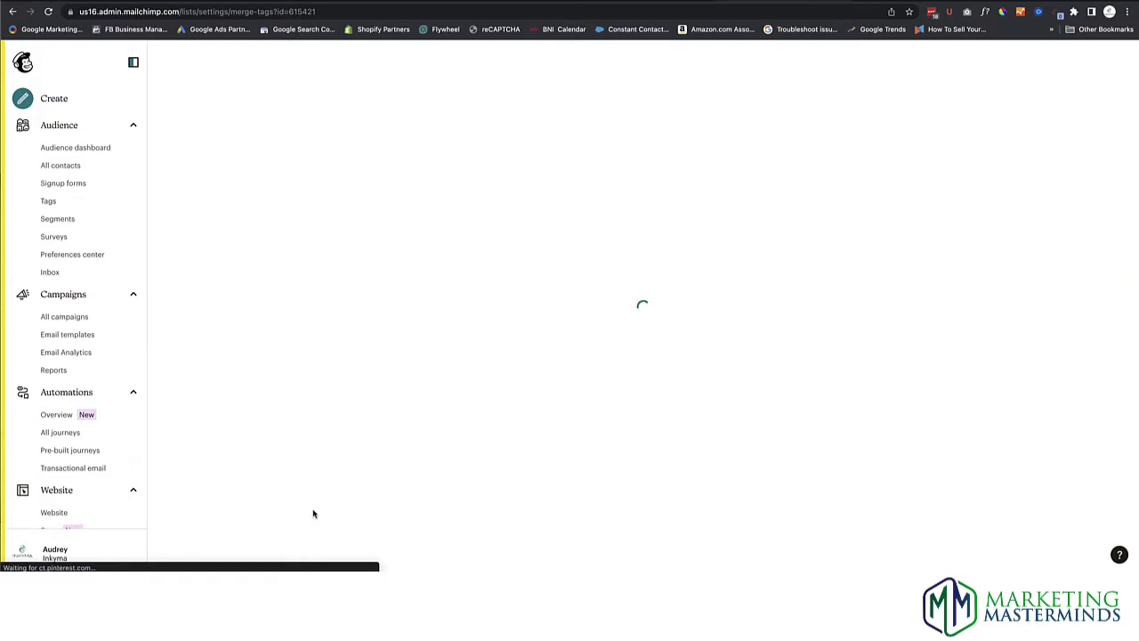
pyautogui.scroll(-1, 316, 508)
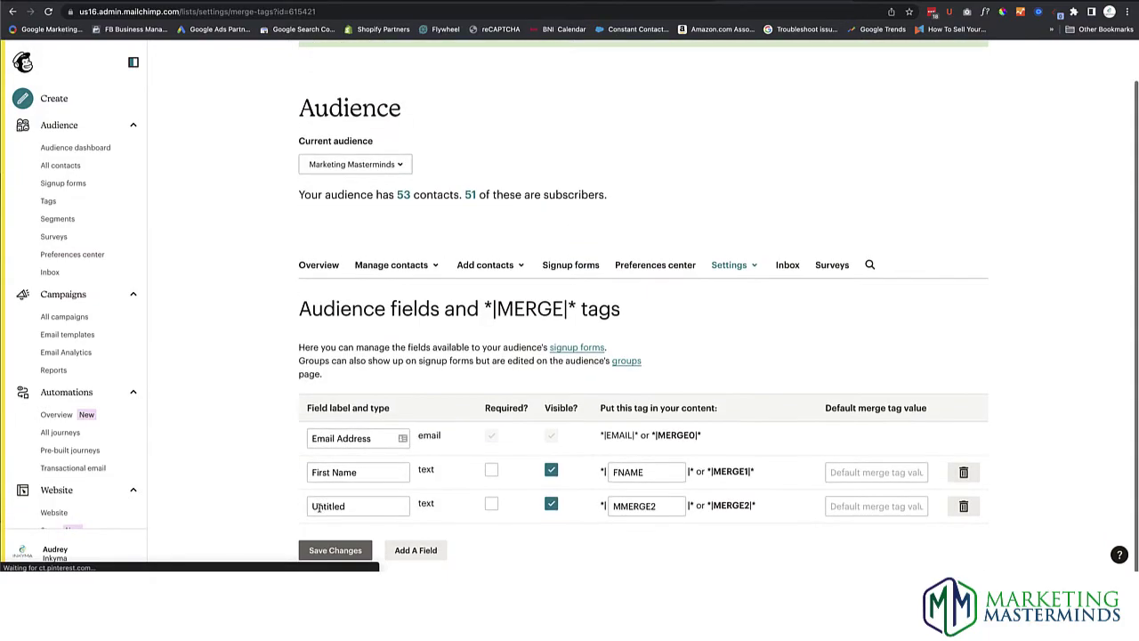
pyautogui.click(365, 505)
pyautogui.hotkey('ctrl', 'a')
pyautogui.write('L')
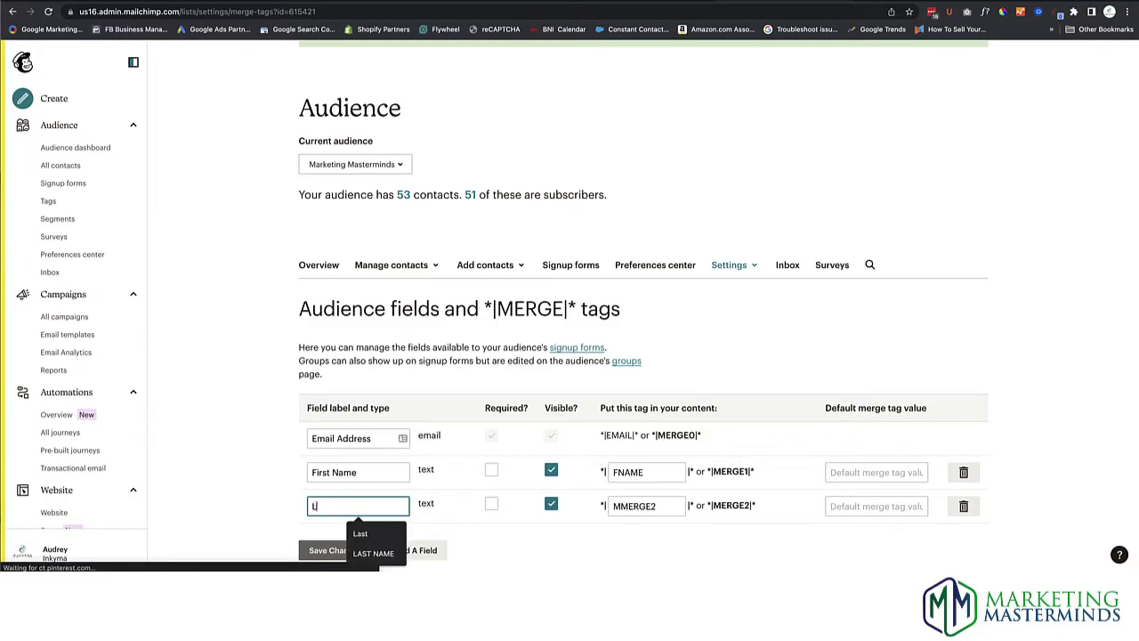
pyautogui.write('ast Name')
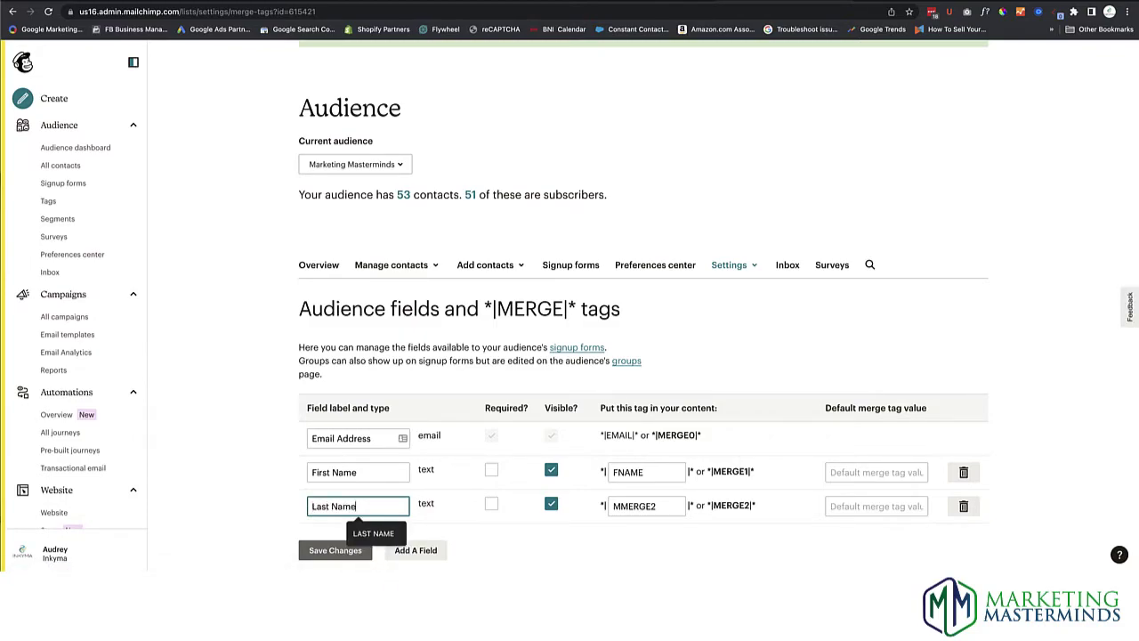
pyautogui.press('Tab')
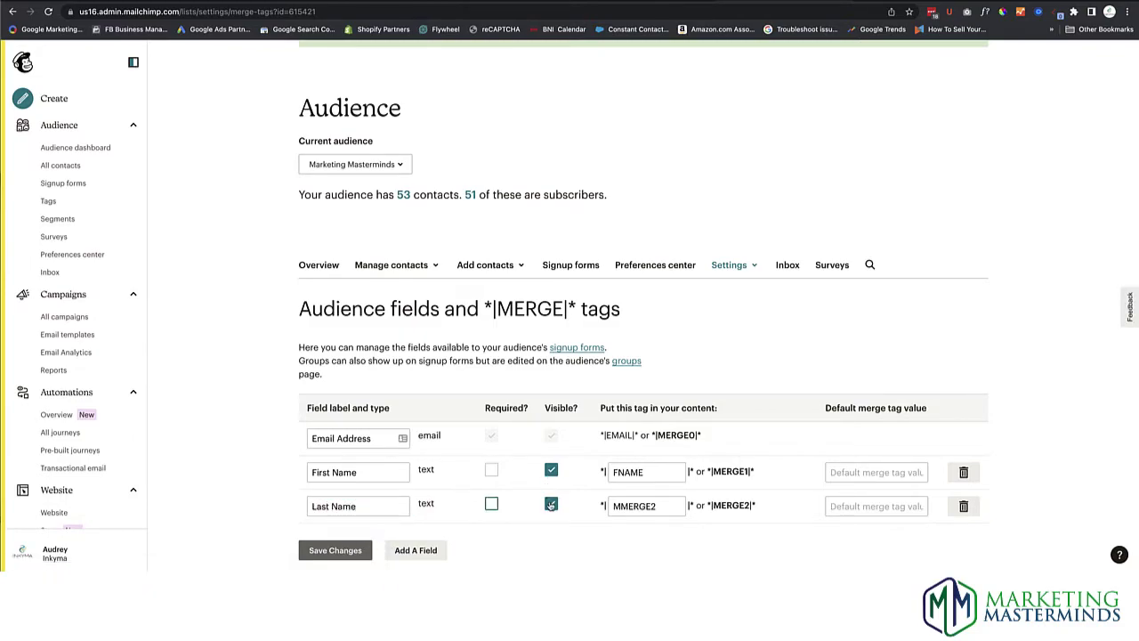
# - Make First Name required, set Last Name's merge tag to LNAME, and save
pyautogui.click(493, 474)
pyautogui.click(666, 505)
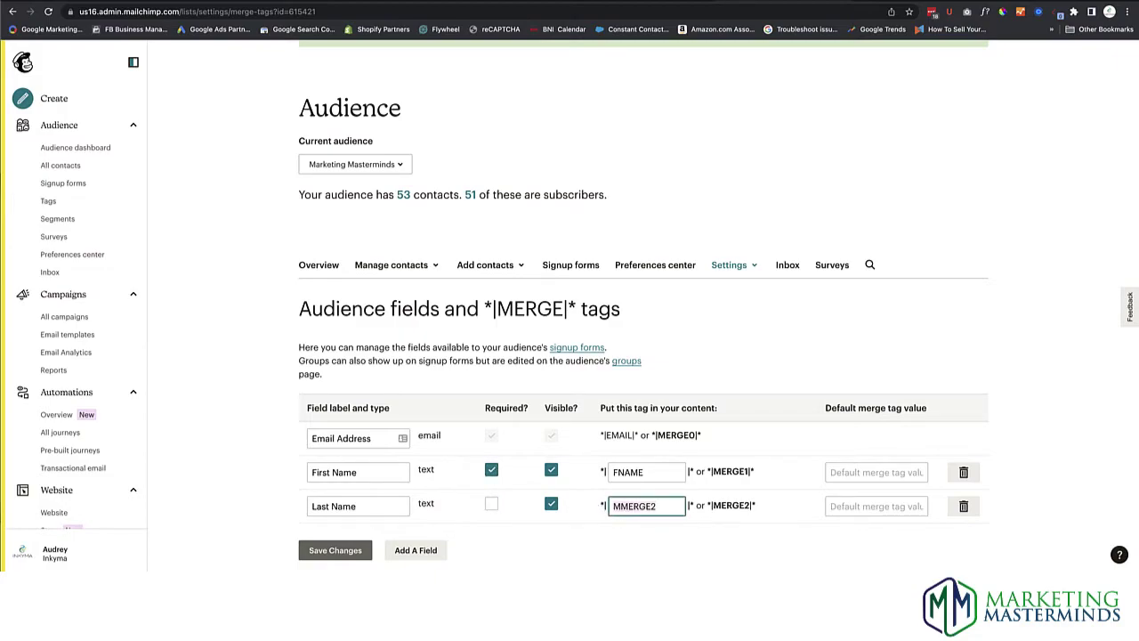
pyautogui.press('super+a')
pyautogui.write('LNAME')
pyautogui.click(340, 551)
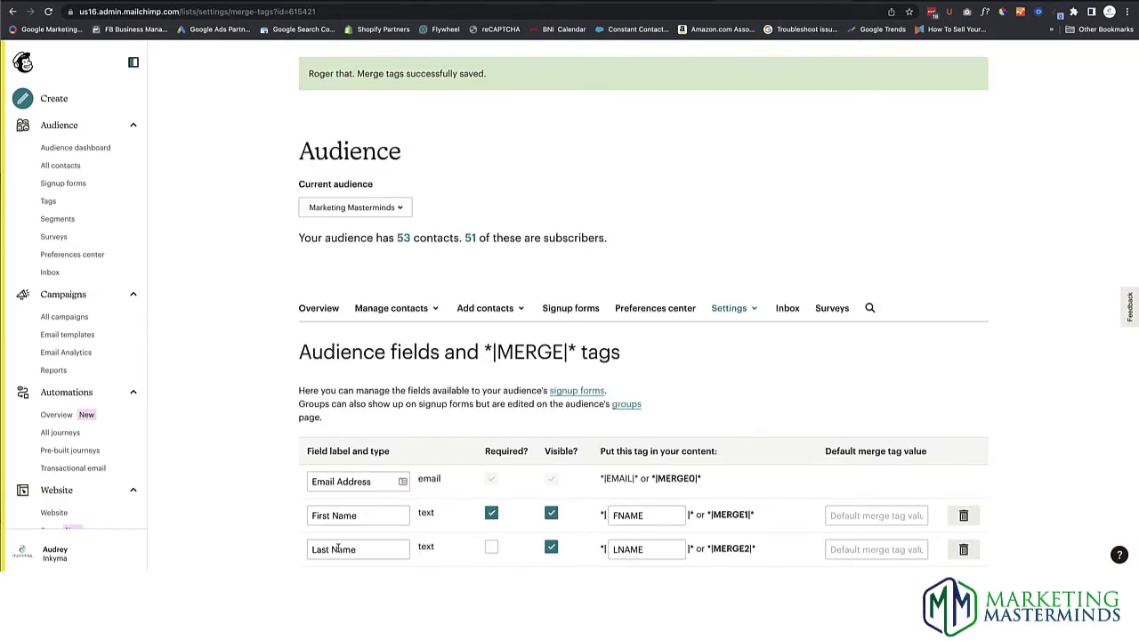
pyautogui.scroll(-2, 366, 541)
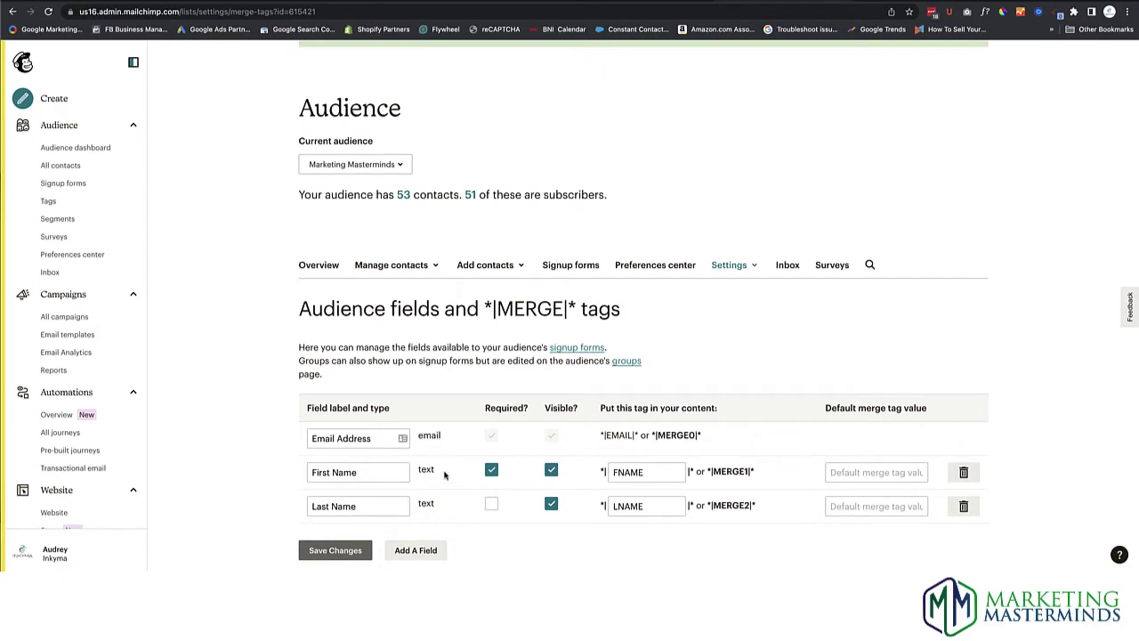
# - Save the Contact Form MC page with PUBLISH's Save Draft option, then preview it
pyautogui.click(638, 4)
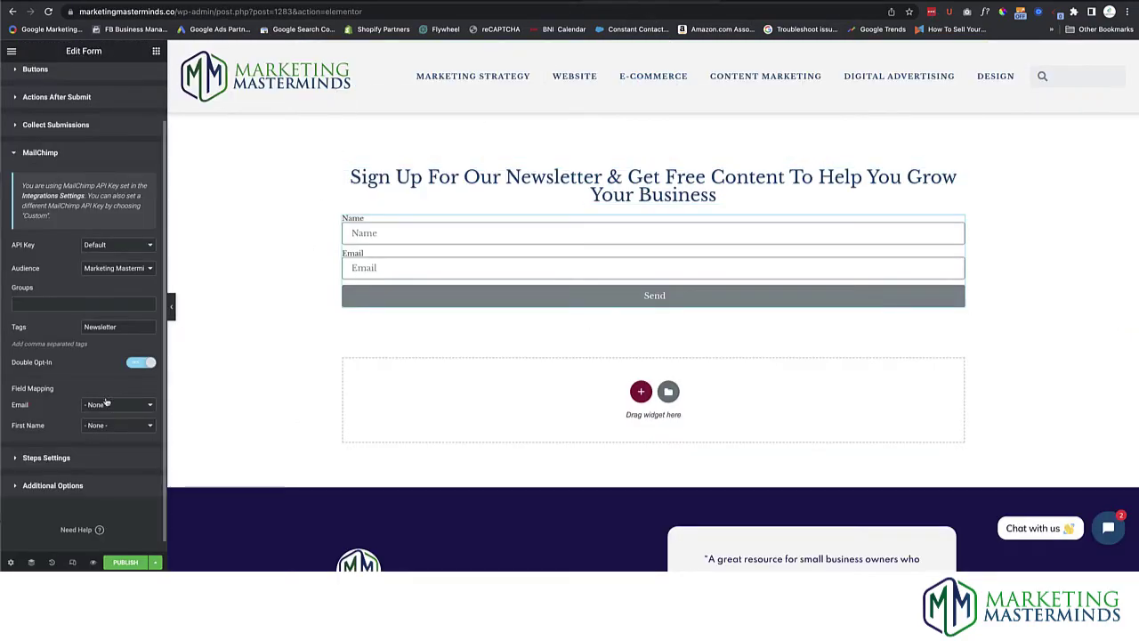
pyautogui.scroll(3, 100, 381)
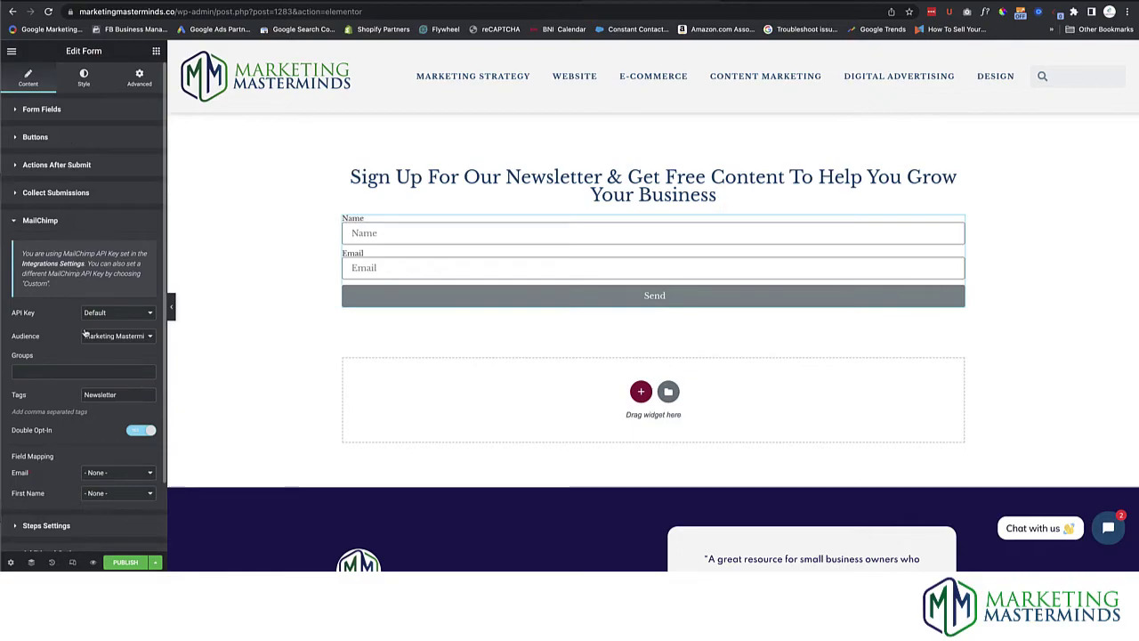
pyautogui.scroll(-3, 85, 329)
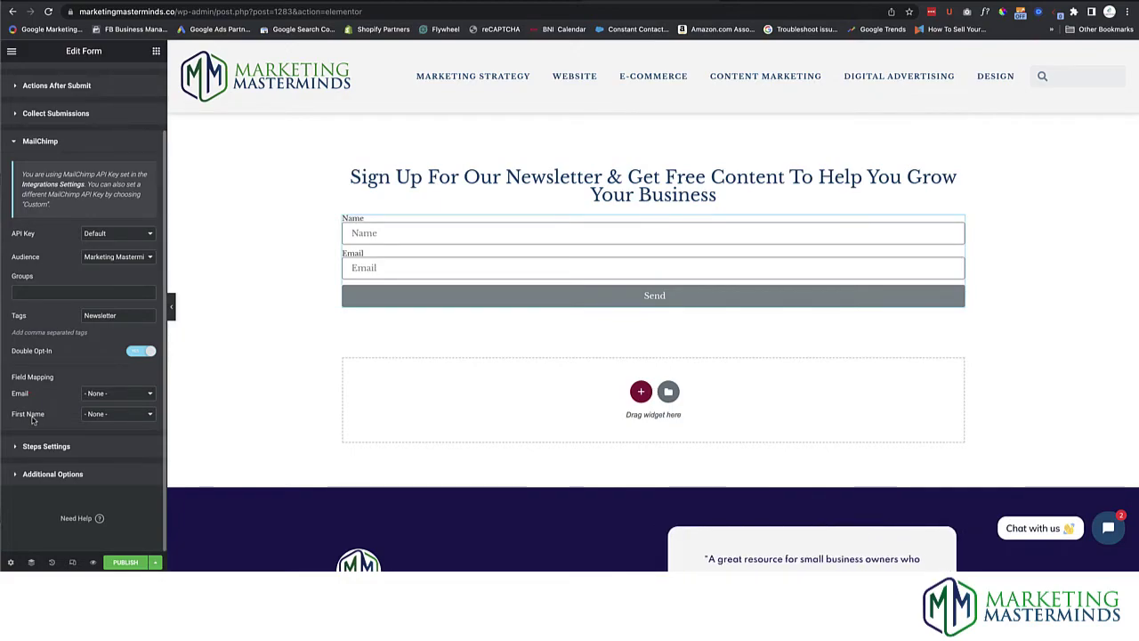
pyautogui.click(155, 562)
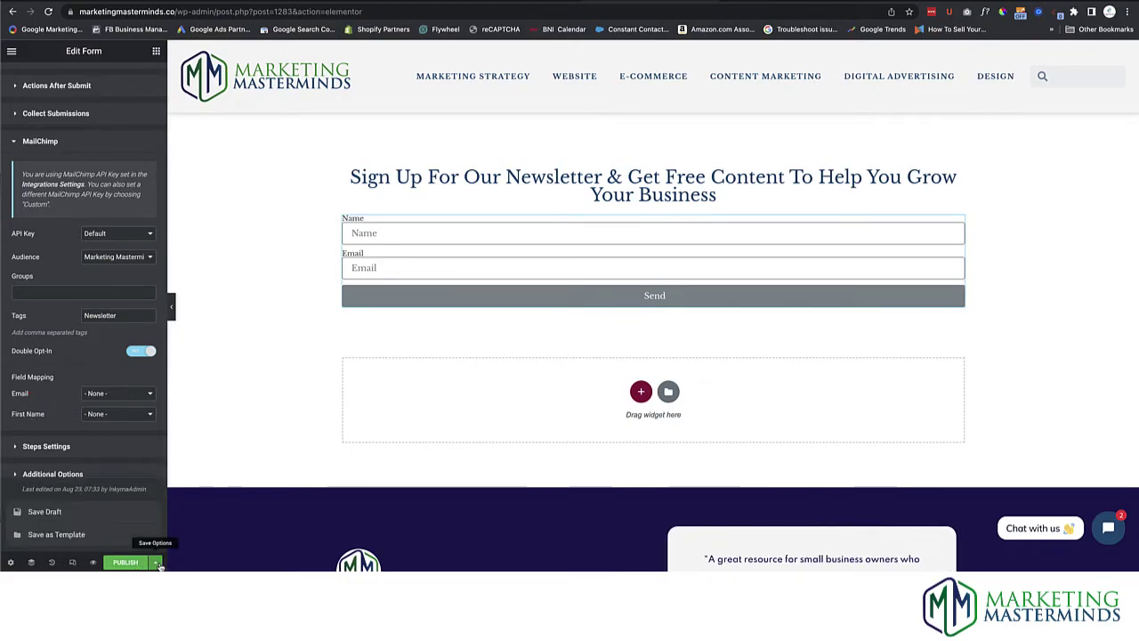
pyautogui.click(72, 517)
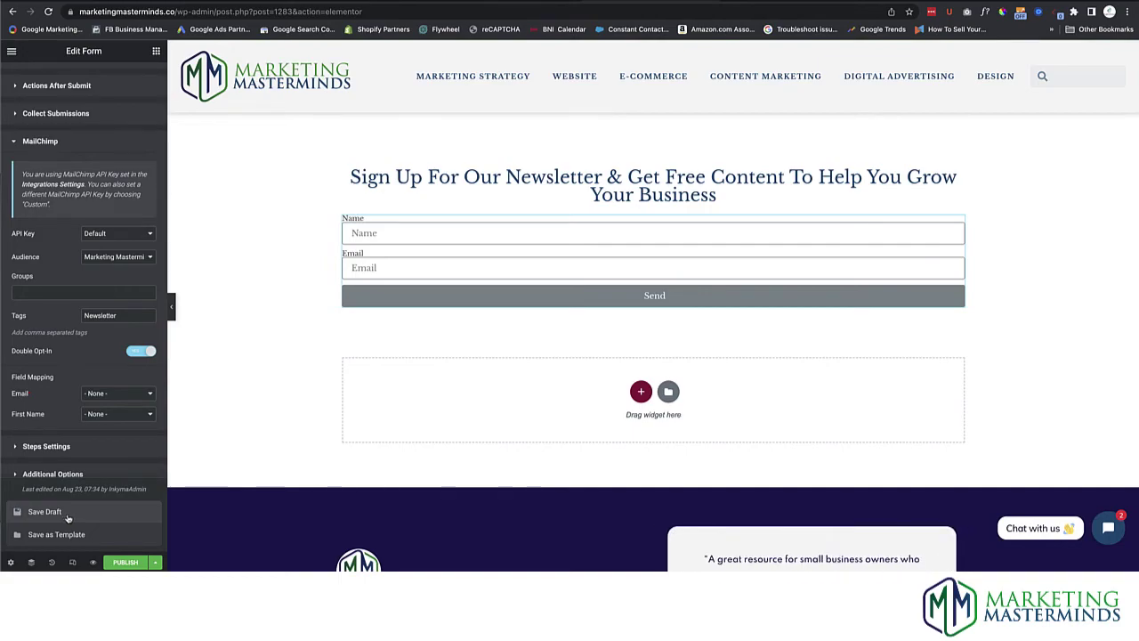
pyautogui.click(93, 563)
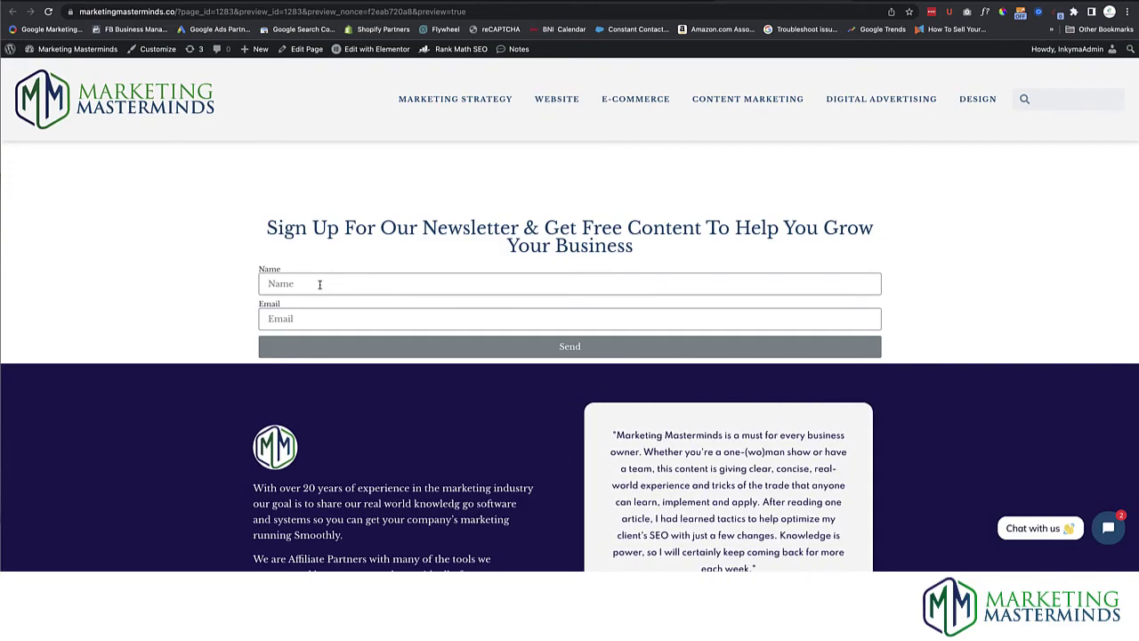
pyautogui.scroll(-1, 319, 284)
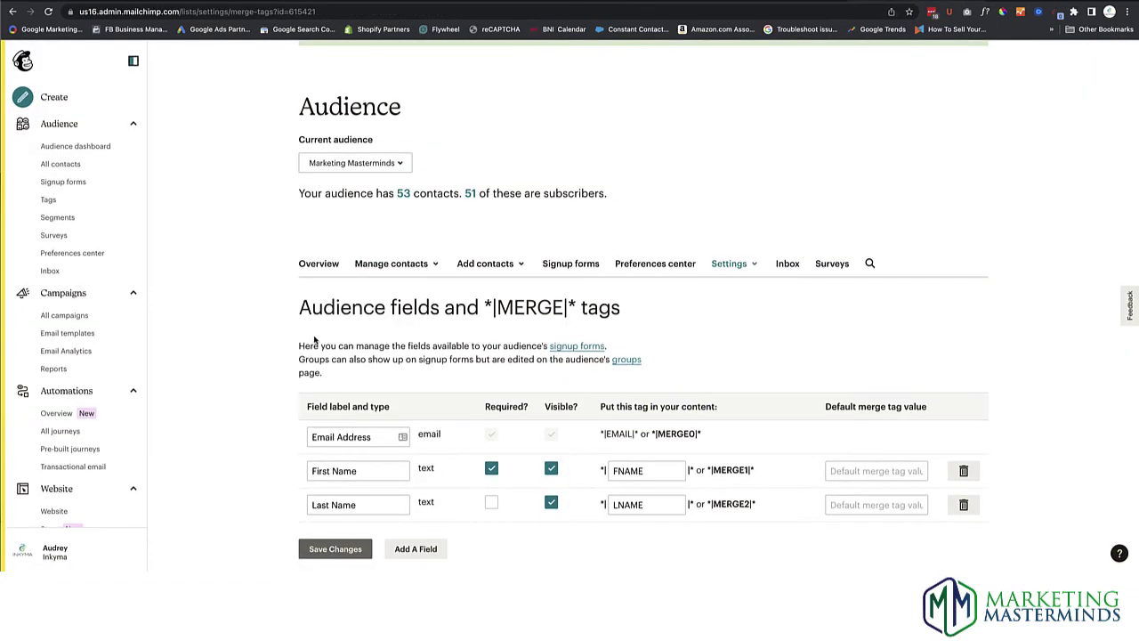
# - Open the Audience name and defaults settings and confirm Enable double opt-in is checked
pyautogui.click(674, 266)
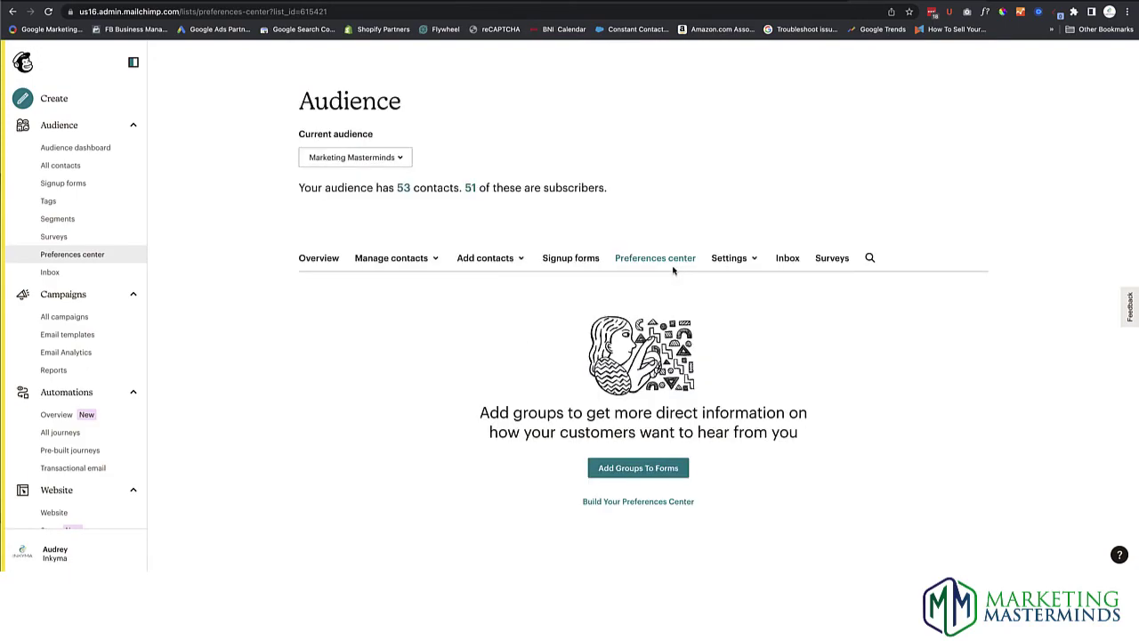
pyautogui.click(727, 258)
pyautogui.click(725, 285)
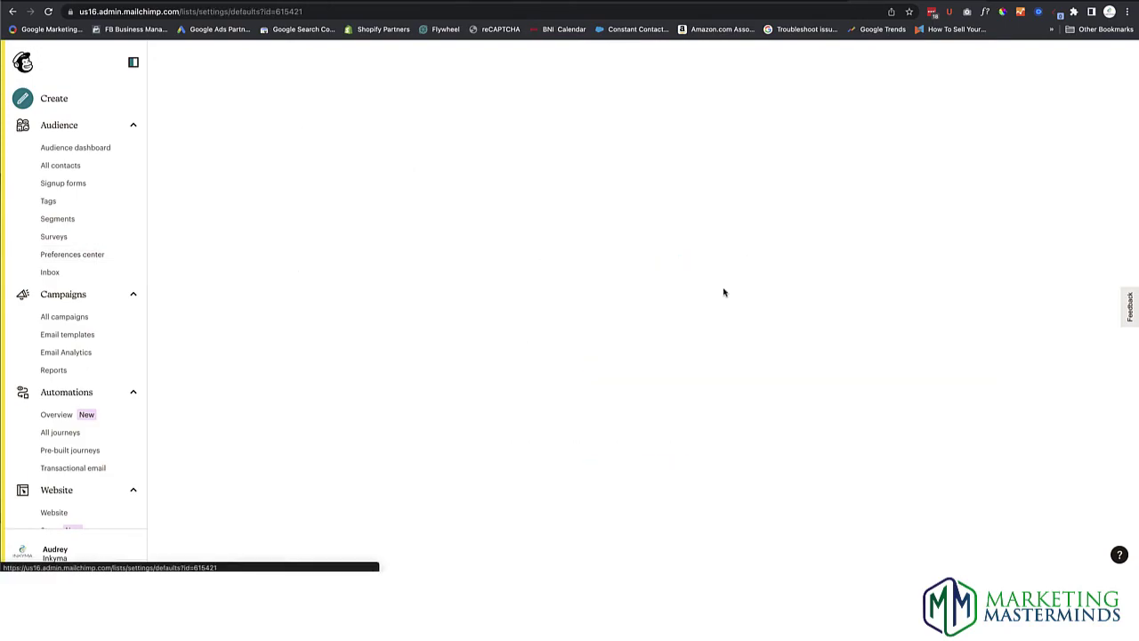
pyautogui.scroll(-2, 227, 324)
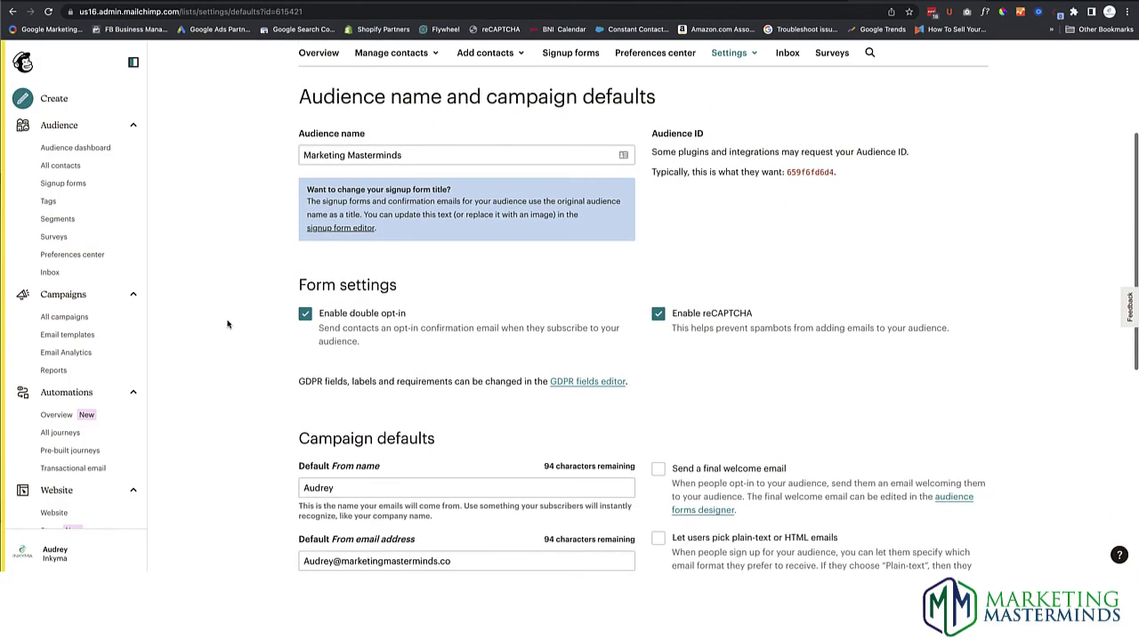
pyautogui.scroll(-3, 227, 324)
pyautogui.scroll(-3, 227, 324)
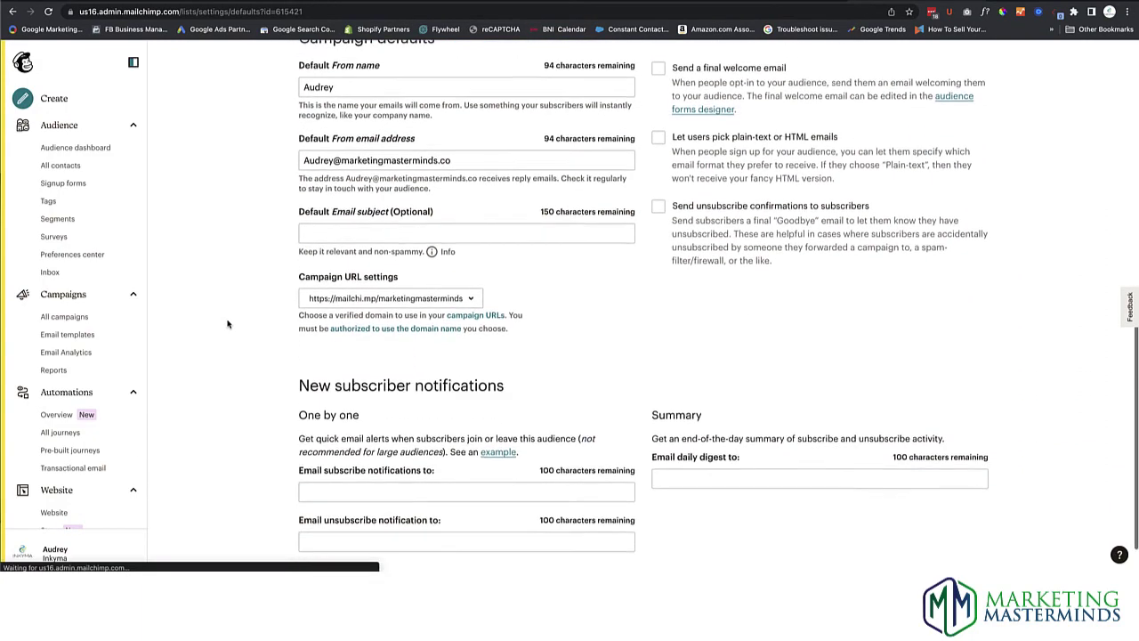
pyautogui.scroll(5, 227, 324)
pyautogui.scroll(2, 227, 324)
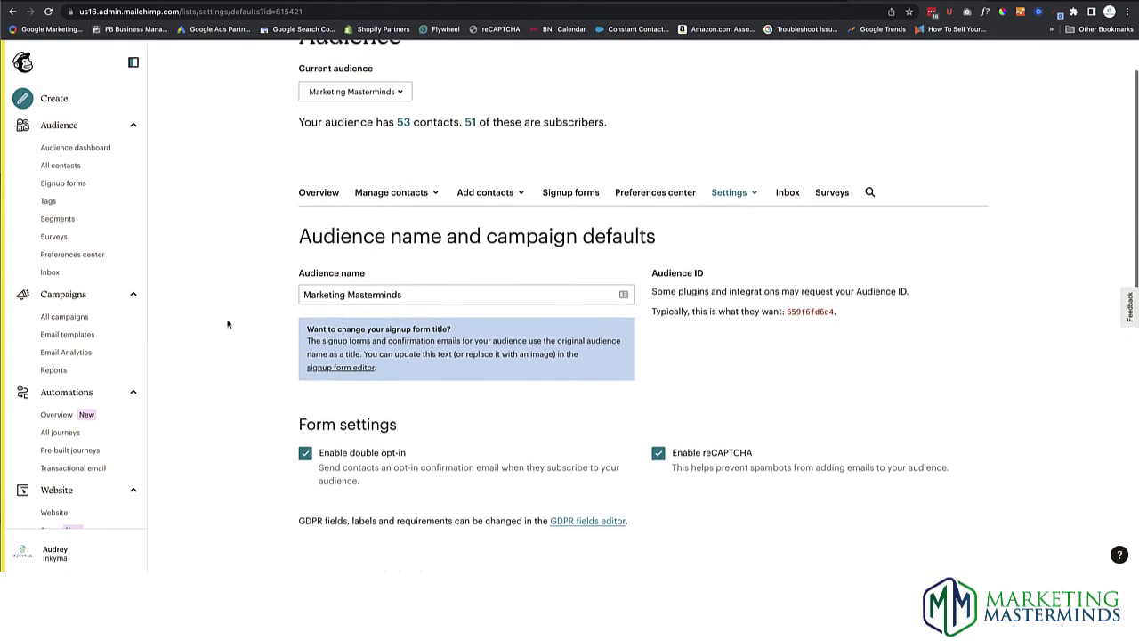